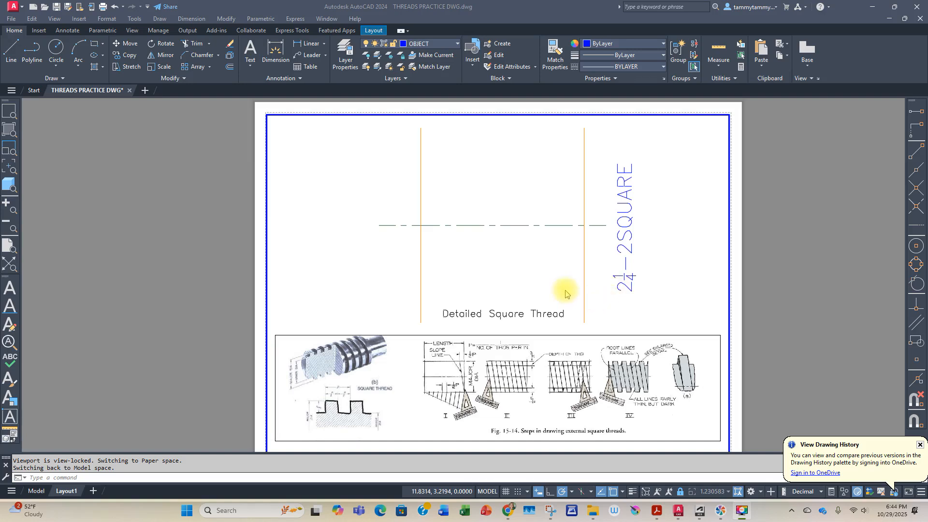
Offset the horizontal centerline 1-1/8 both above and below to lay out the thread's major diameter
click(615, 285)
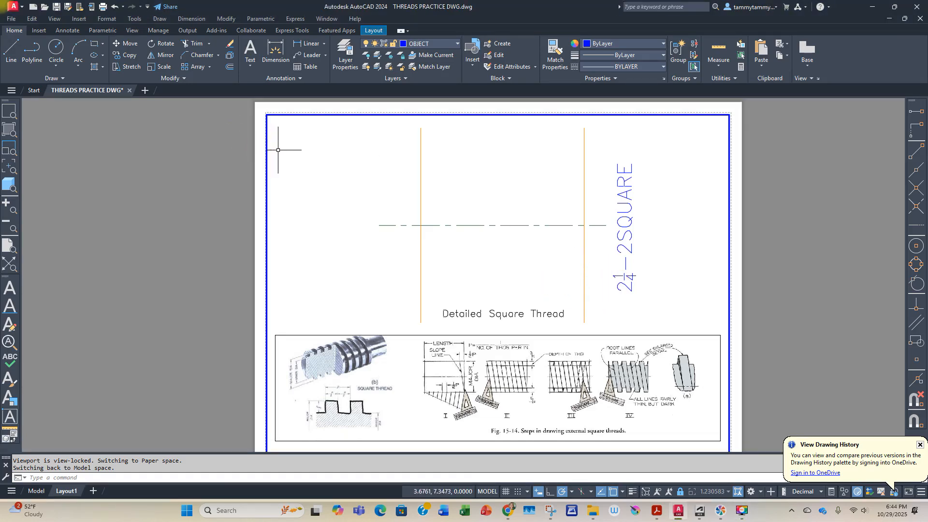
click(229, 55)
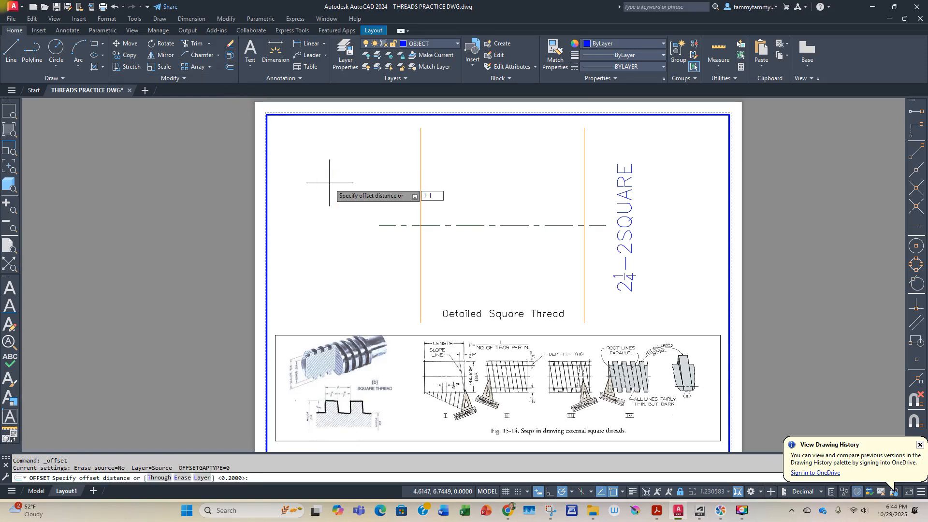
key(Return)
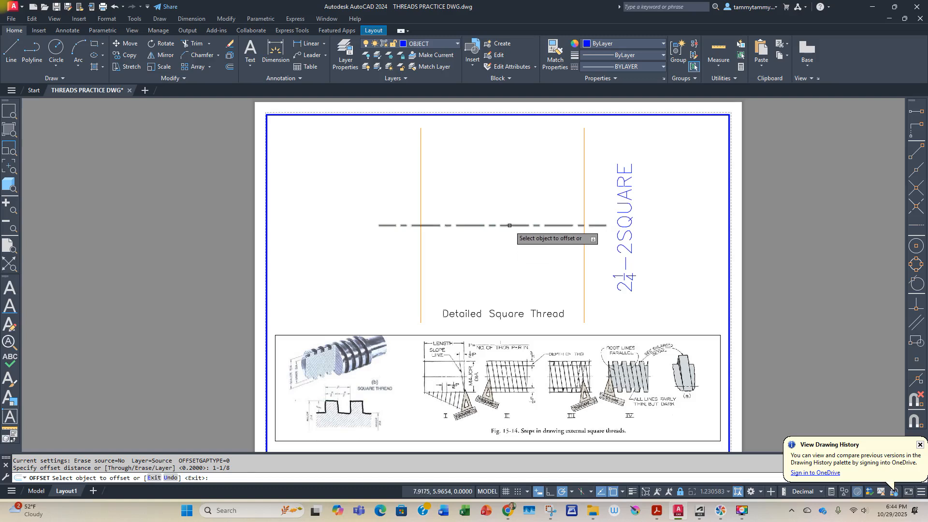
click(511, 225)
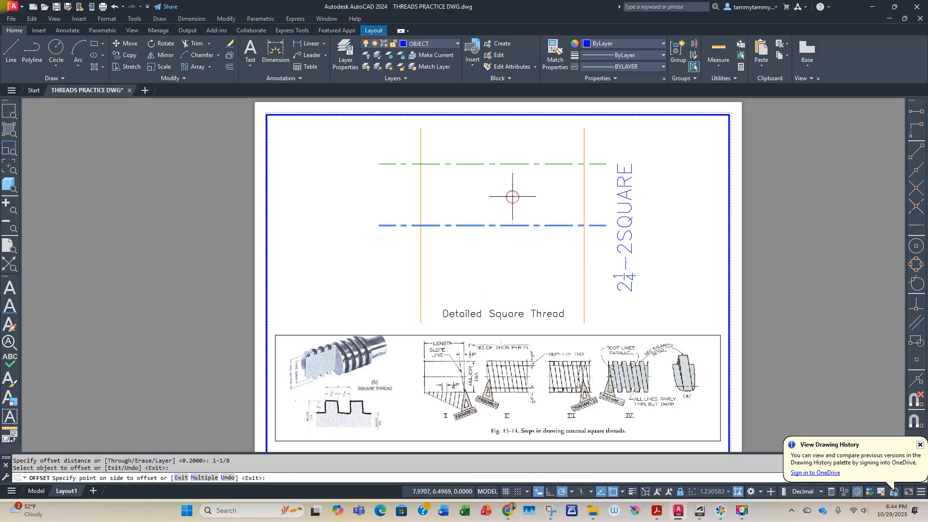
click(517, 232)
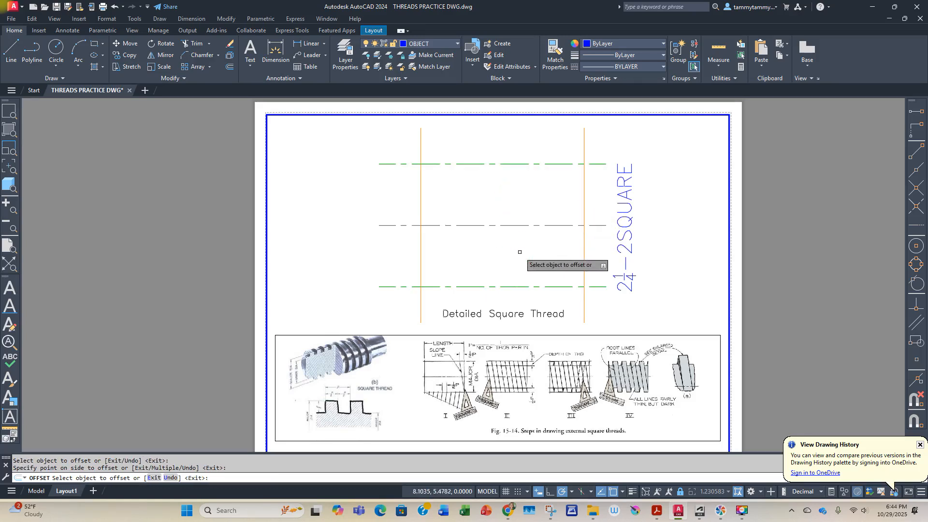
Trim the overhanging line ends at the two left corners of the thread outline, leaving the centerline extended
click(193, 43)
click(428, 141)
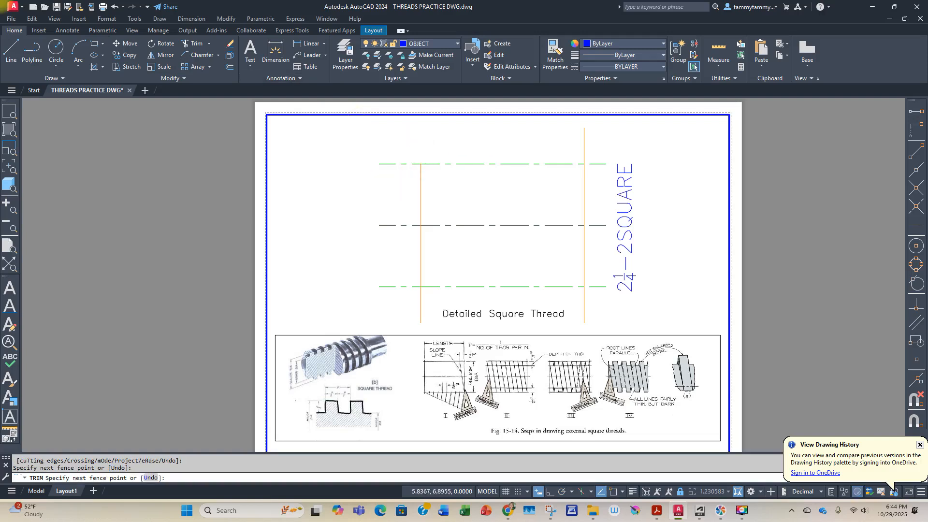
click(394, 164)
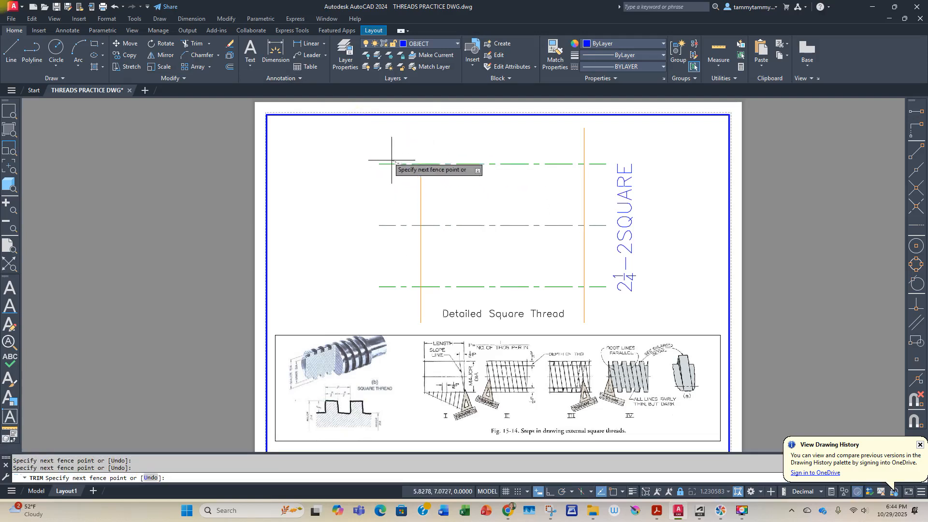
key(Return)
click(387, 191)
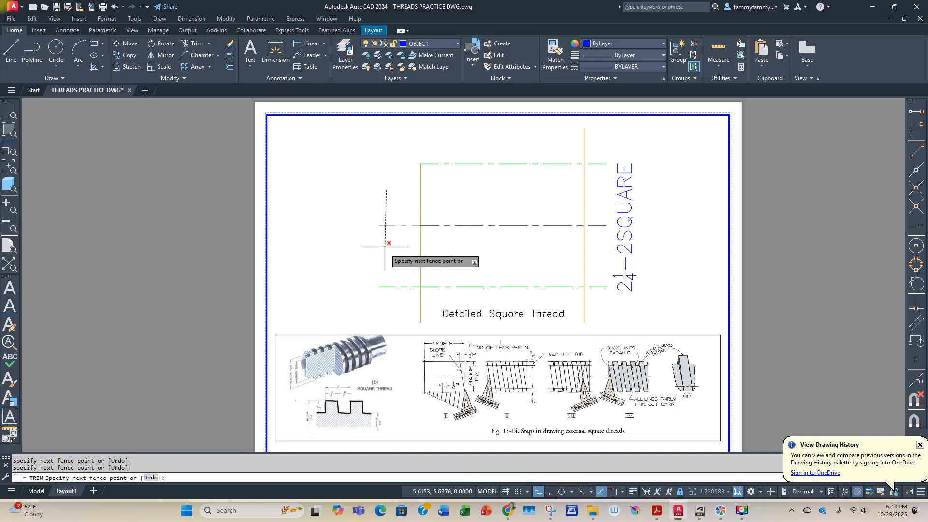
click(366, 198)
click(391, 274)
click(428, 305)
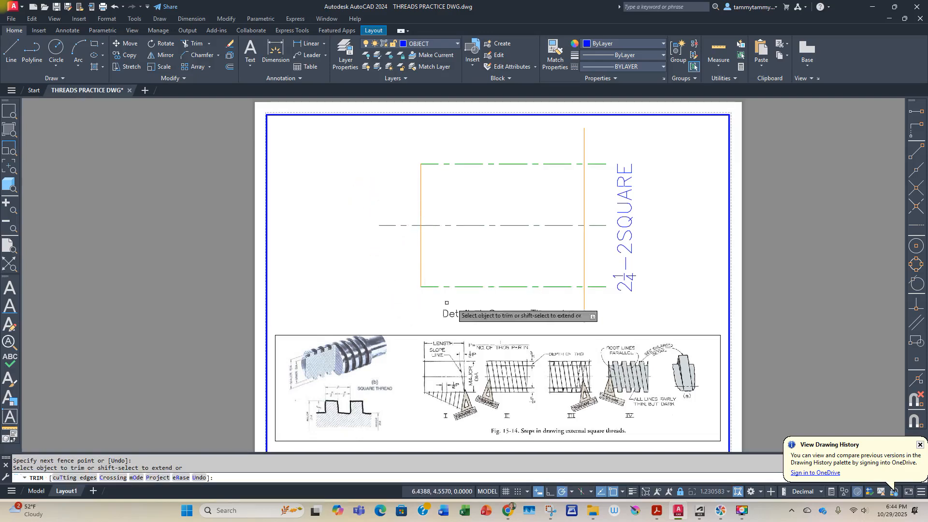
Trim the overhanging line ends at the two right corners to close the rectangular thread outline
click(575, 313)
click(598, 278)
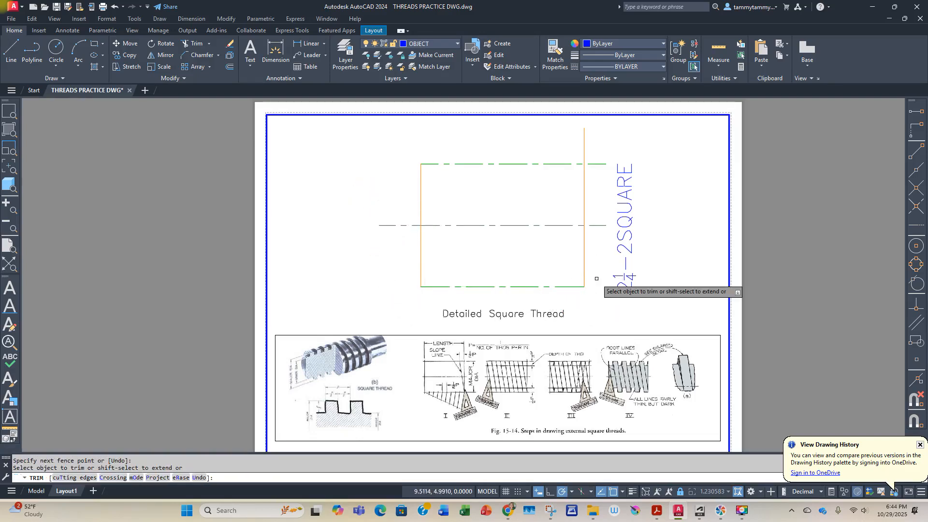
click(600, 173)
click(583, 147)
key(Escape)
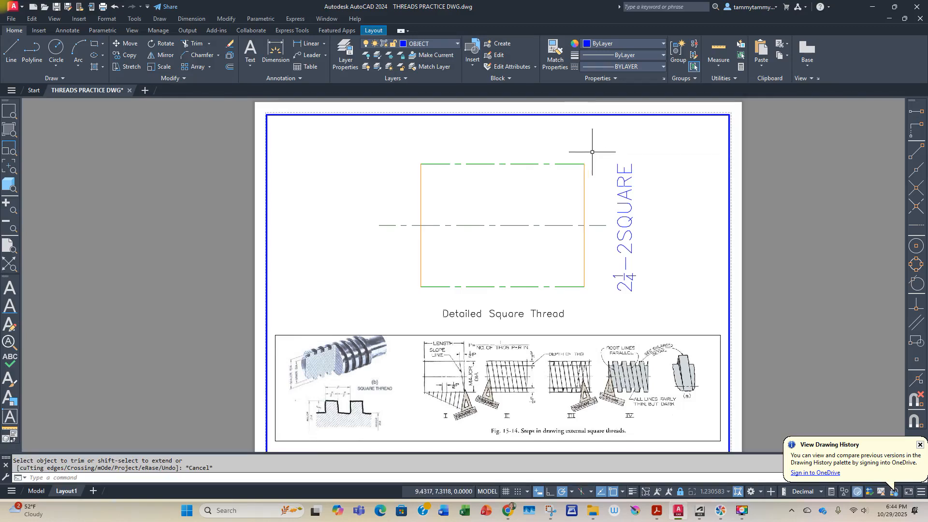
Move the four edges of the thread rectangle to the OBJECT layer, leaving the centerline out
click(599, 155)
click(571, 174)
click(439, 264)
click(413, 292)
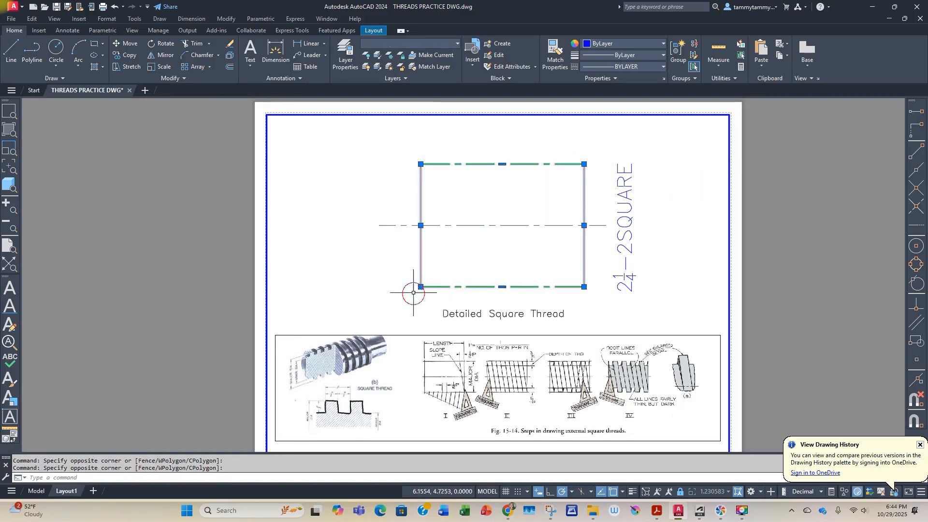
click(437, 44)
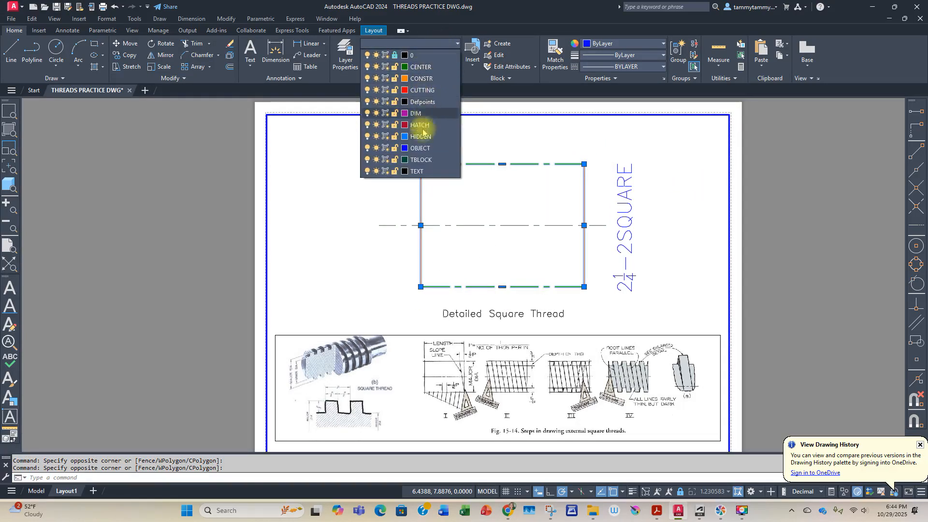
click(420, 148)
key(Escape)
key(Escape)
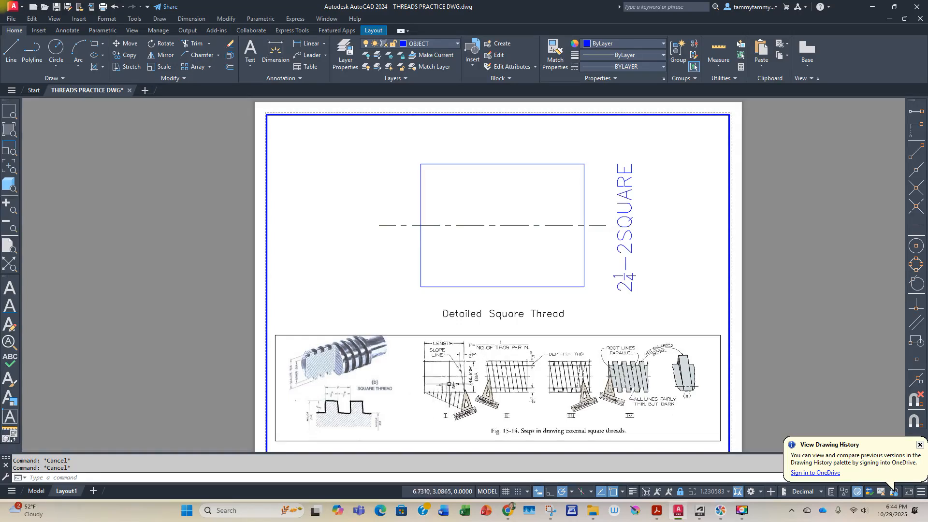
Offset the rectangle's right edge leftward repeatedly at 1/4 spacing until the vertical lines fill the whole thread length
scroll(463, 390, up, 5)
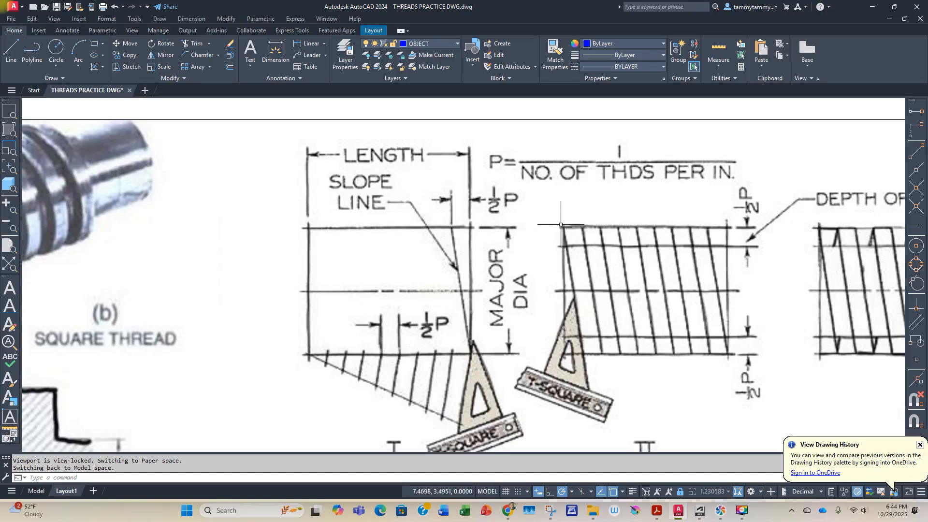
scroll(550, 285, down, 5)
middle_drag(549, 285, 467, 404)
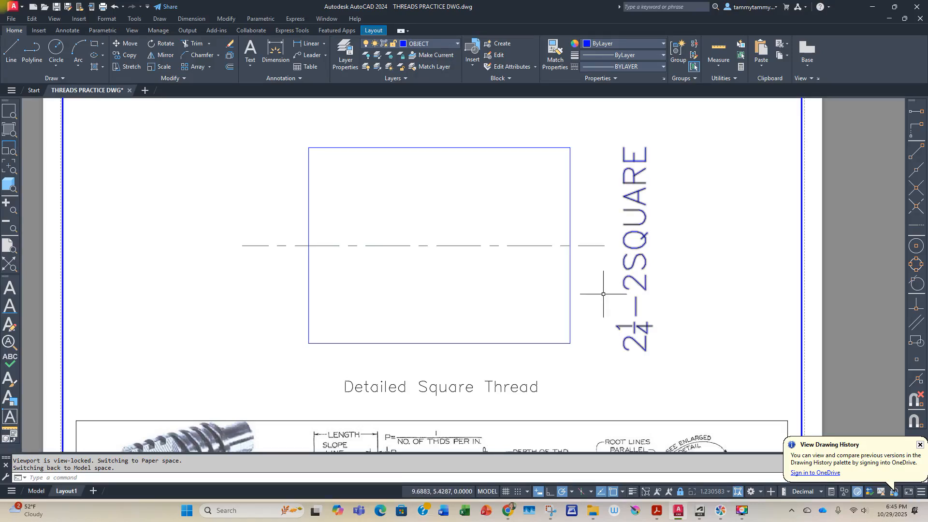
middle_drag(595, 325, 589, 290)
scroll(598, 326, down, 2)
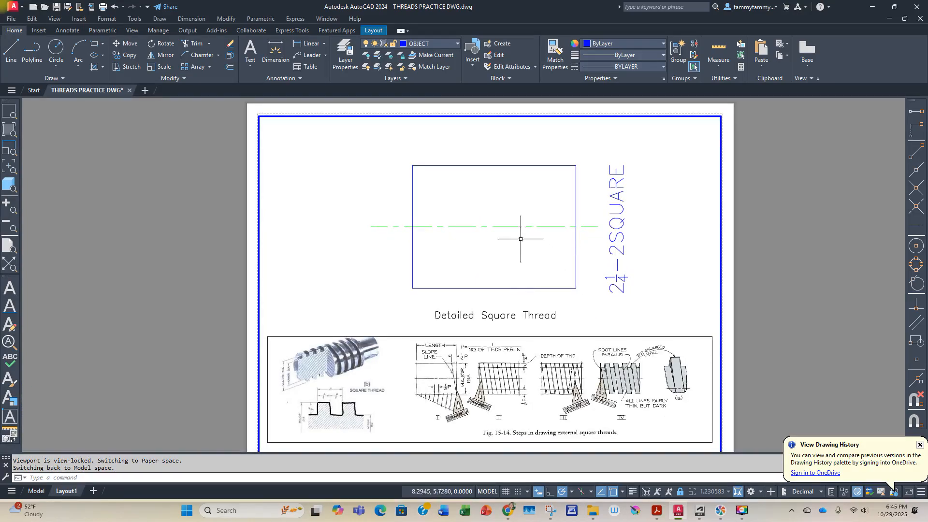
click(230, 67)
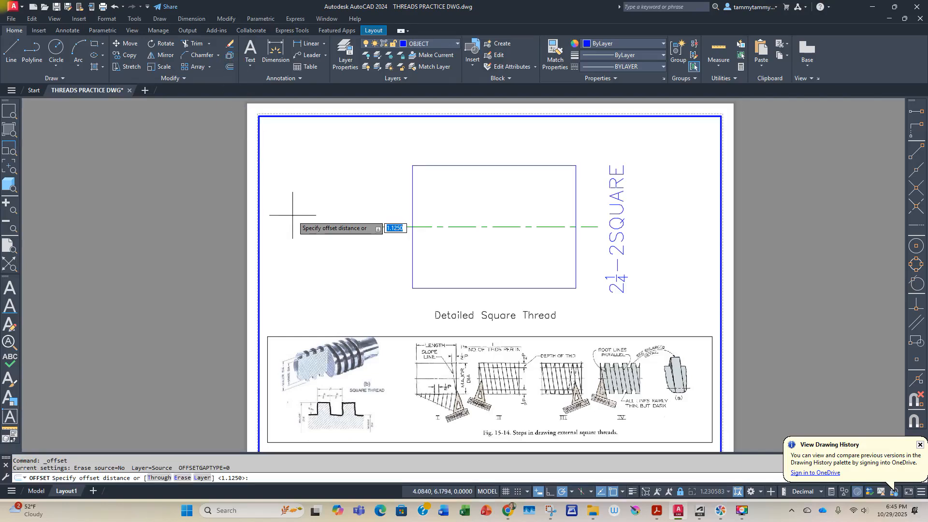
text(1/4)
key(Return)
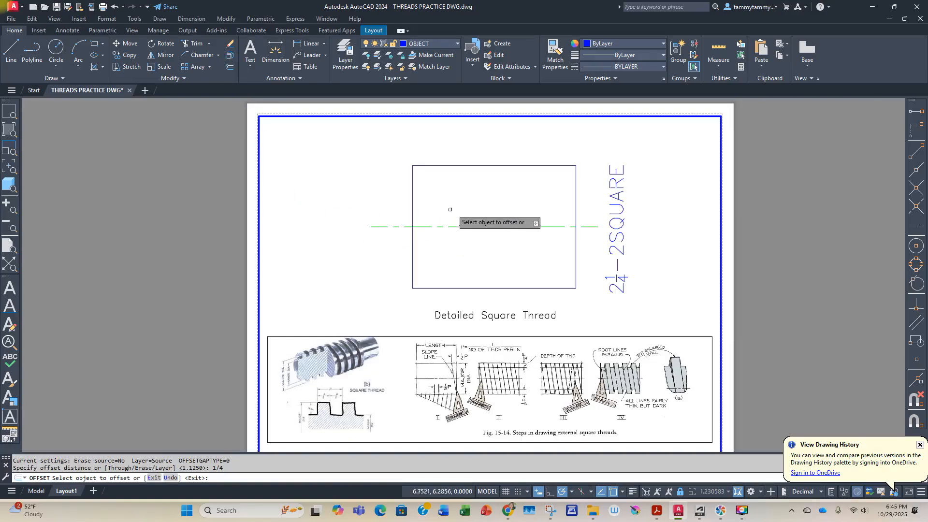
click(574, 206)
click(560, 207)
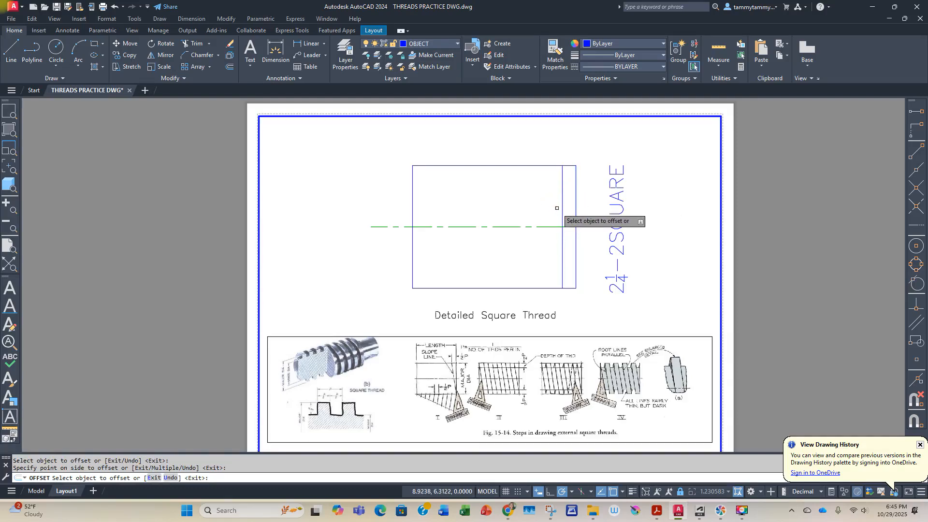
click(562, 206)
click(546, 207)
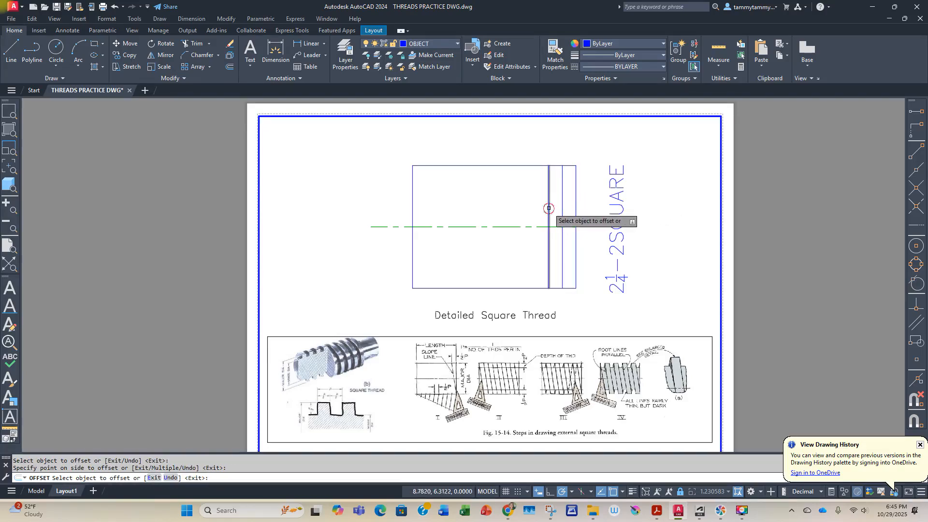
click(549, 207)
click(540, 207)
click(534, 208)
click(519, 208)
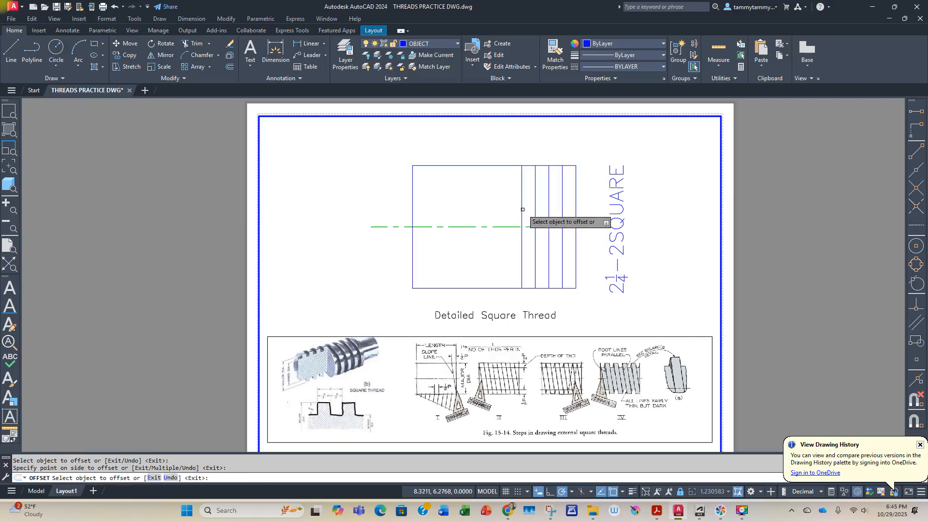
click(521, 204)
click(513, 198)
click(508, 200)
click(500, 197)
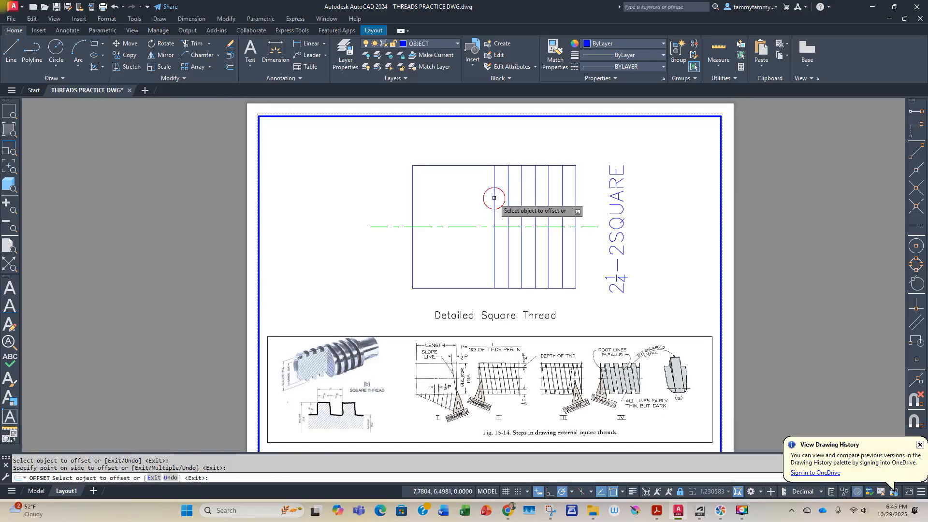
click(494, 198)
click(480, 199)
click(480, 198)
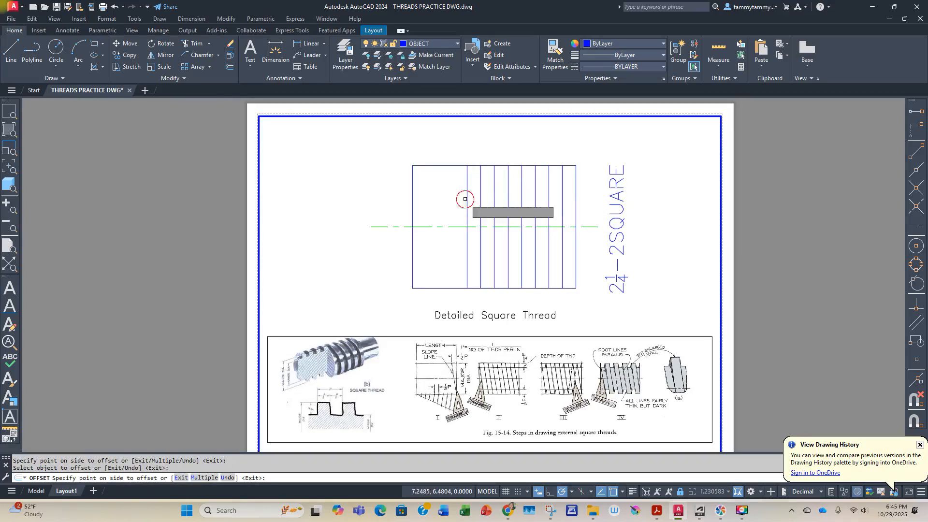
click(470, 199)
click(466, 199)
click(456, 197)
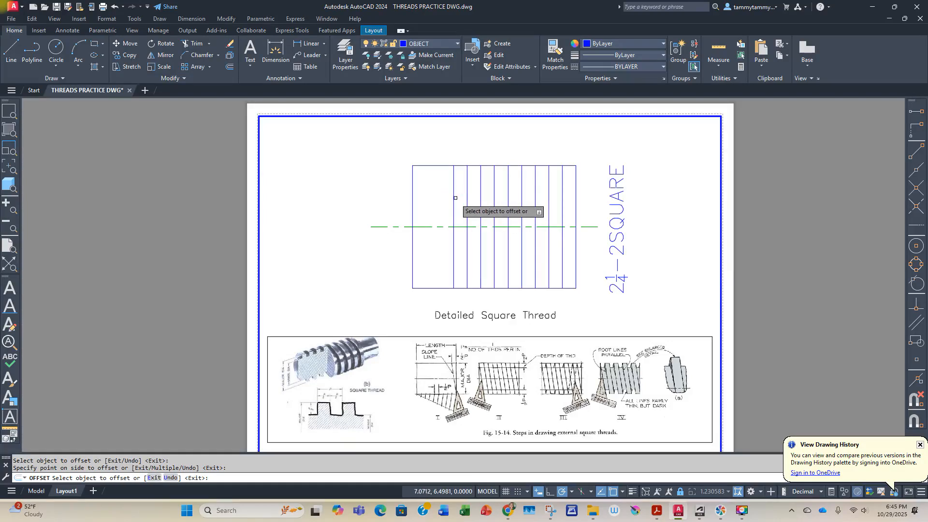
click(454, 197)
click(447, 199)
click(440, 200)
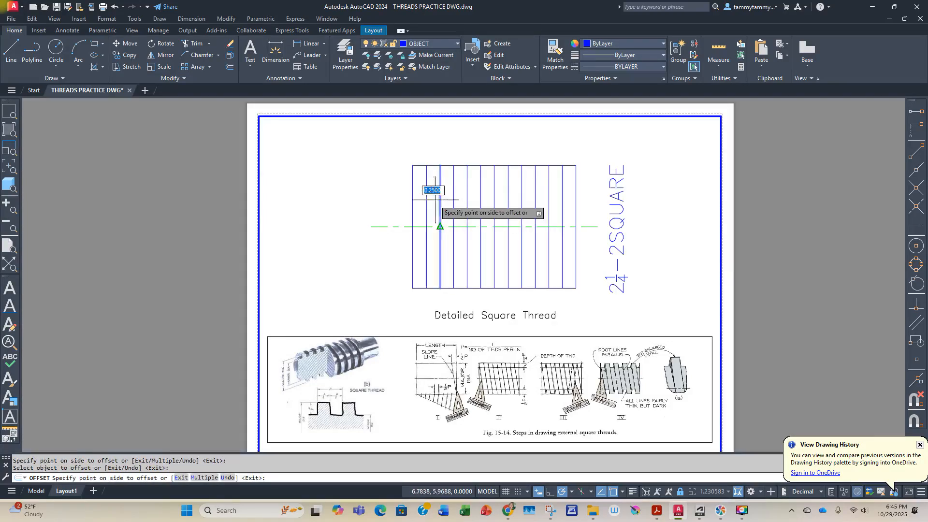
click(435, 199)
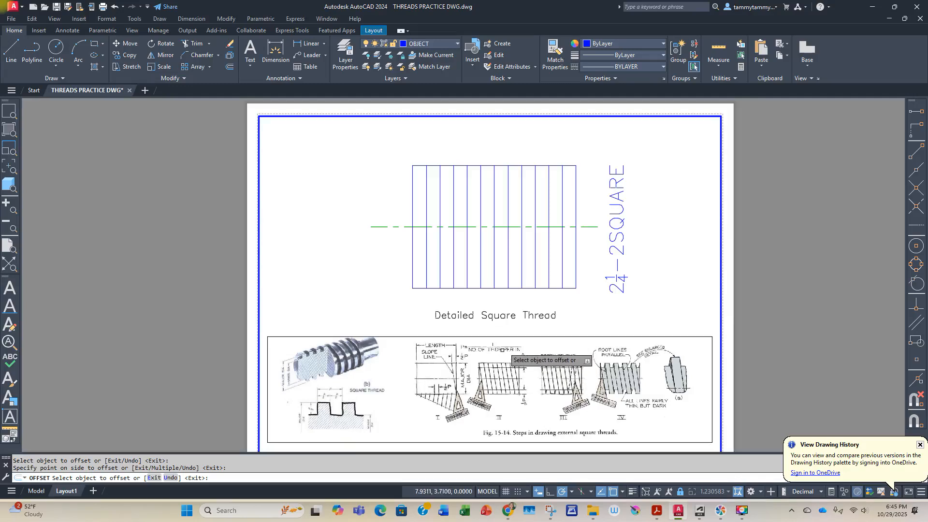
Offset the rectangle's bottom and top edges inward by 1/4 to mark the thread depth
click(512, 288)
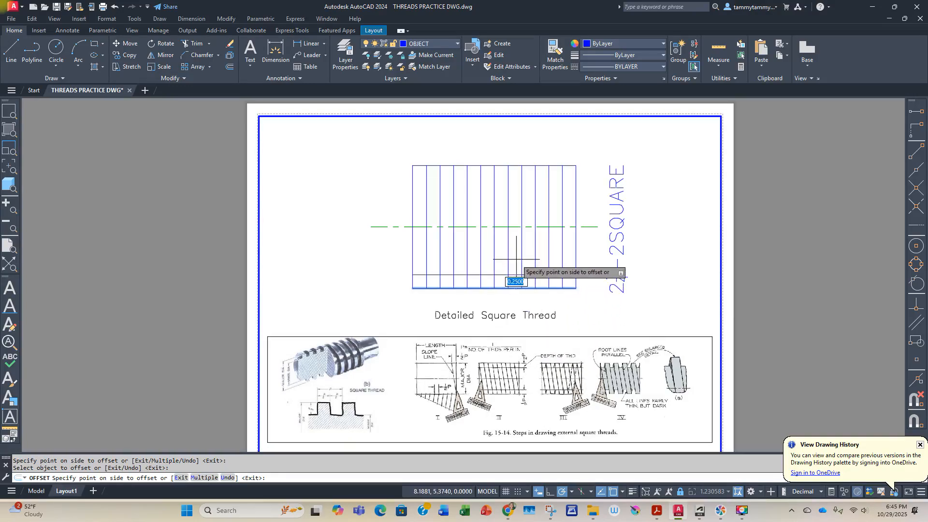
click(516, 259)
click(511, 165)
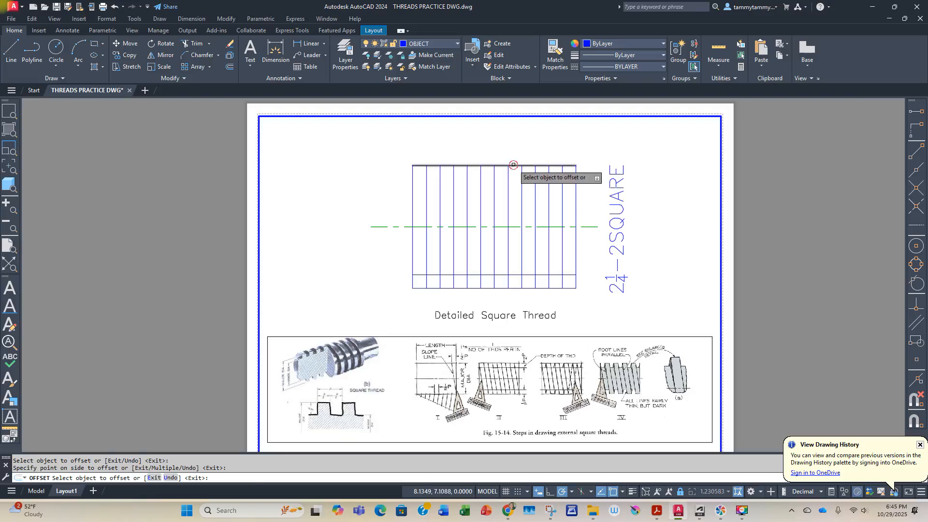
click(512, 195)
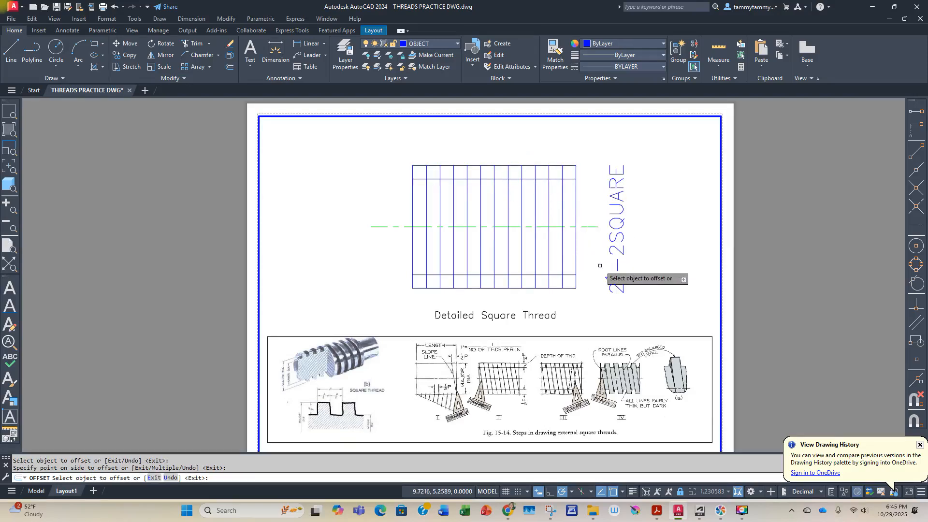
key(Escape)
key(Escape)
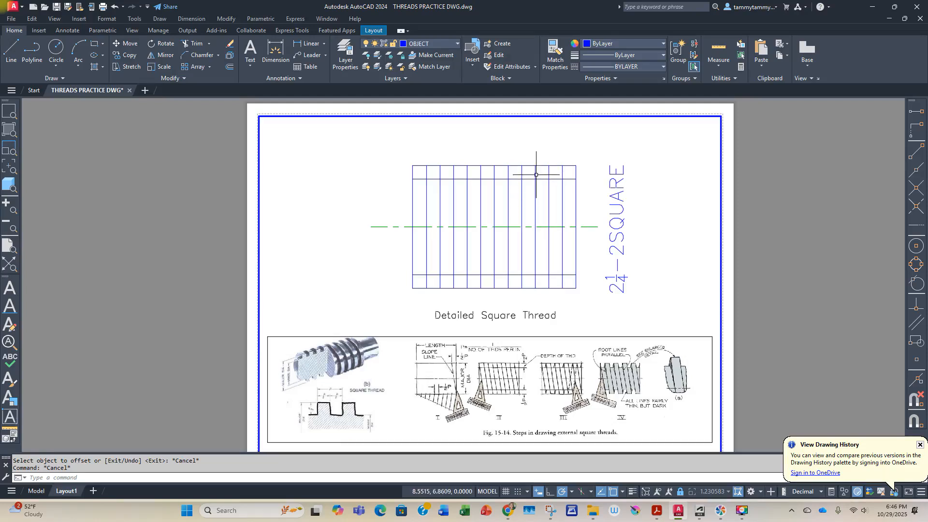
Trim the inner vertical lines between the two thread-depth lines, keeping only the short marks along the upper and lower edges
scroll(704, 408, up, 6)
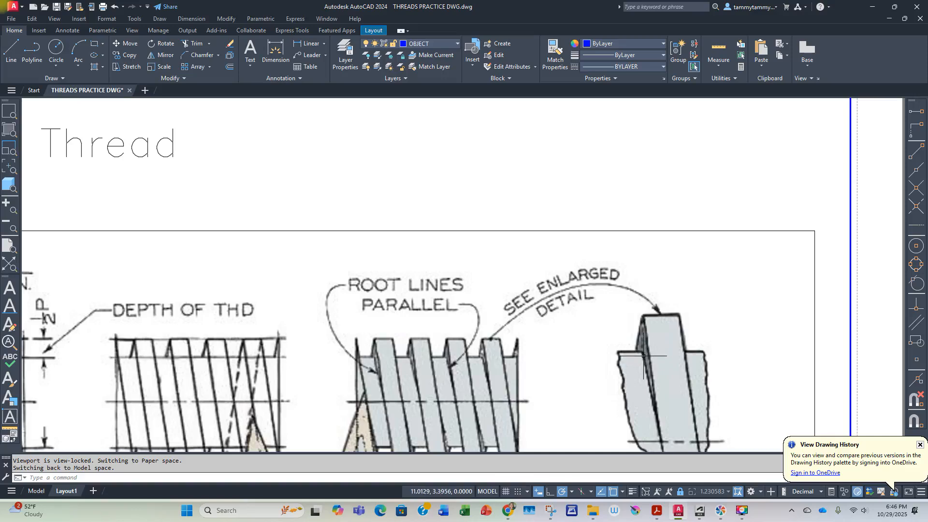
scroll(643, 356, down, 6)
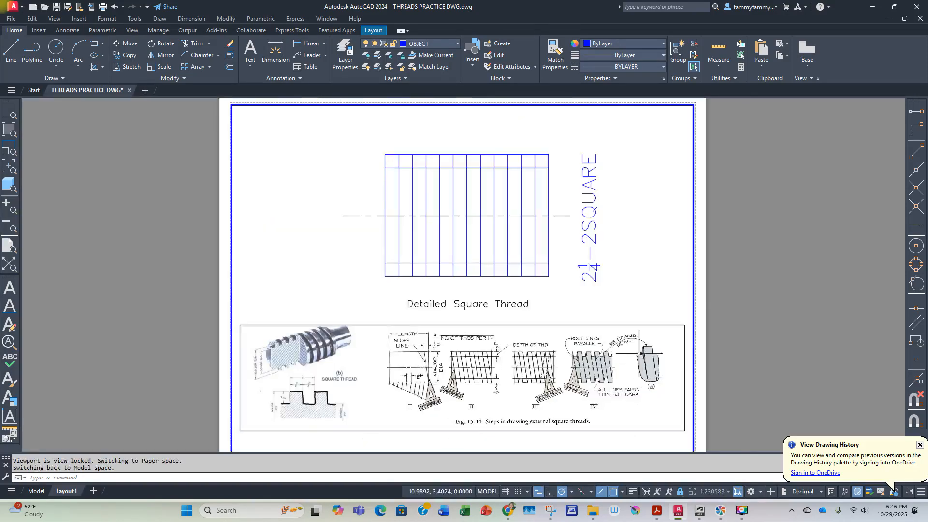
middle_drag(588, 296, 620, 335)
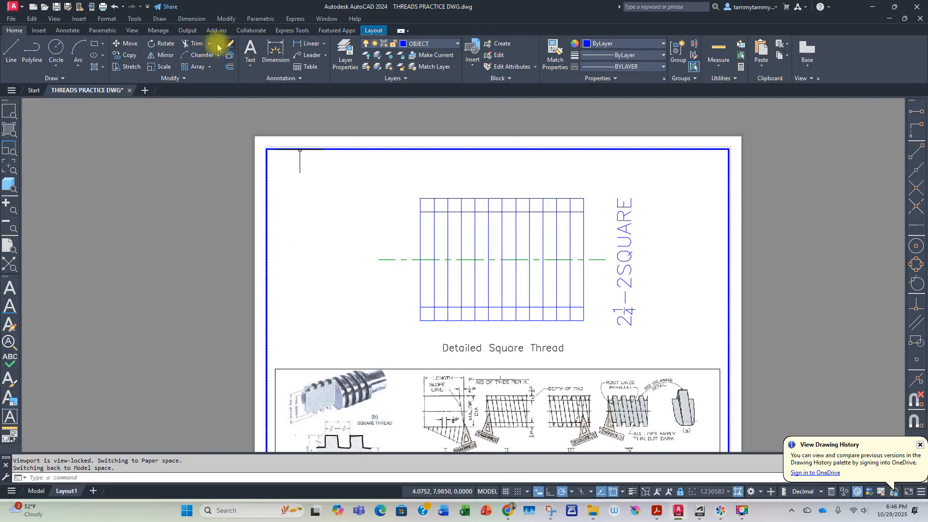
click(193, 43)
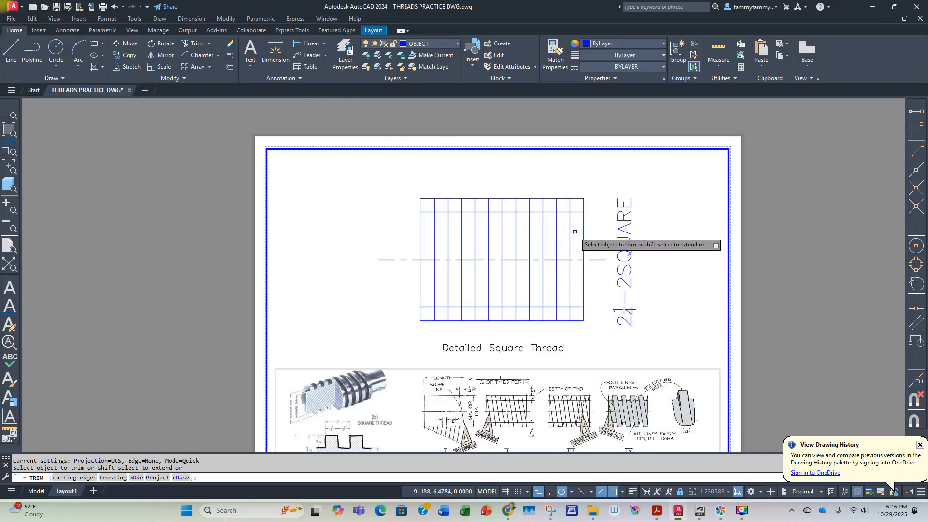
drag(575, 232, 428, 234)
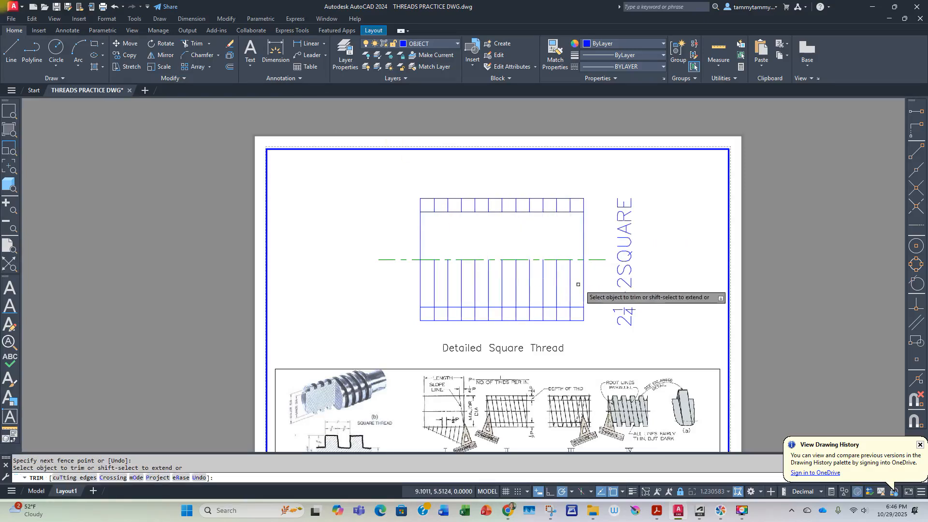
drag(575, 283, 409, 281)
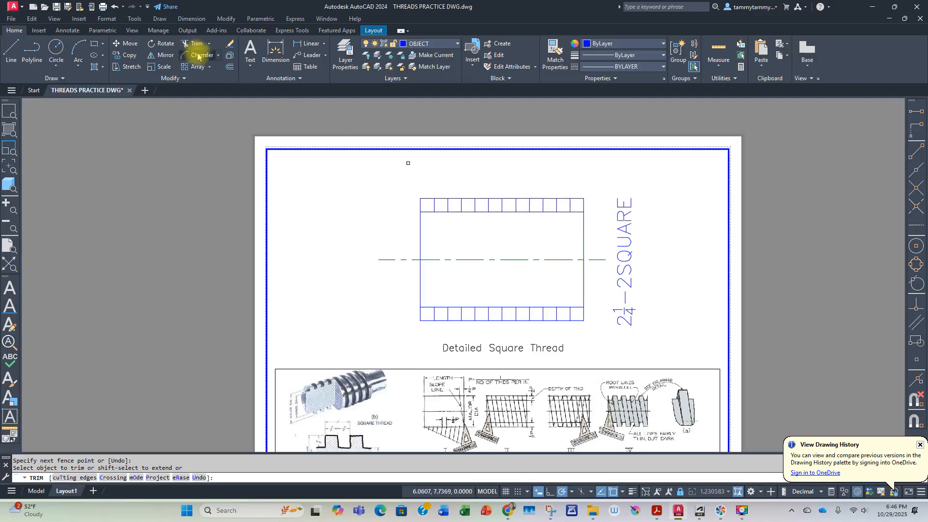
Draw two parallel slope lines from the lower-right corner and the adjacent bottom mark, each ending one 1/4 division leftward on the top edge
click(13, 52)
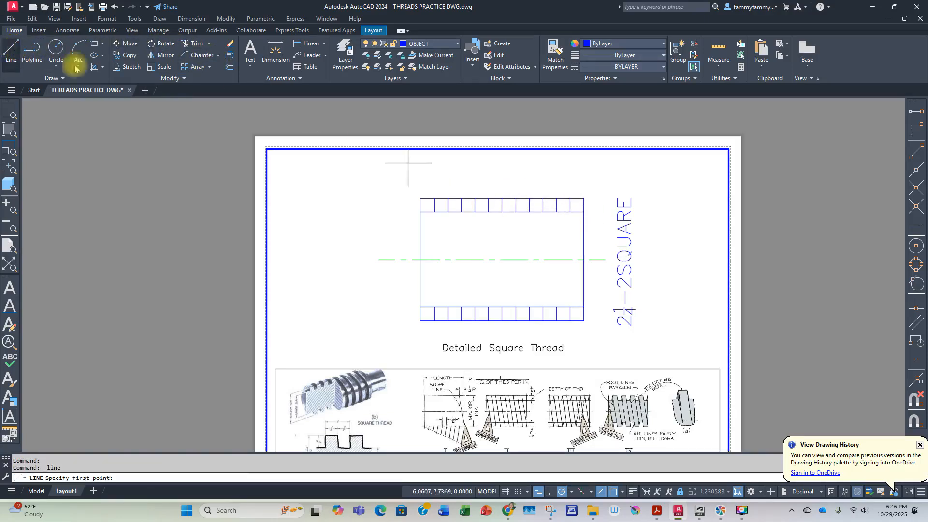
click(584, 320)
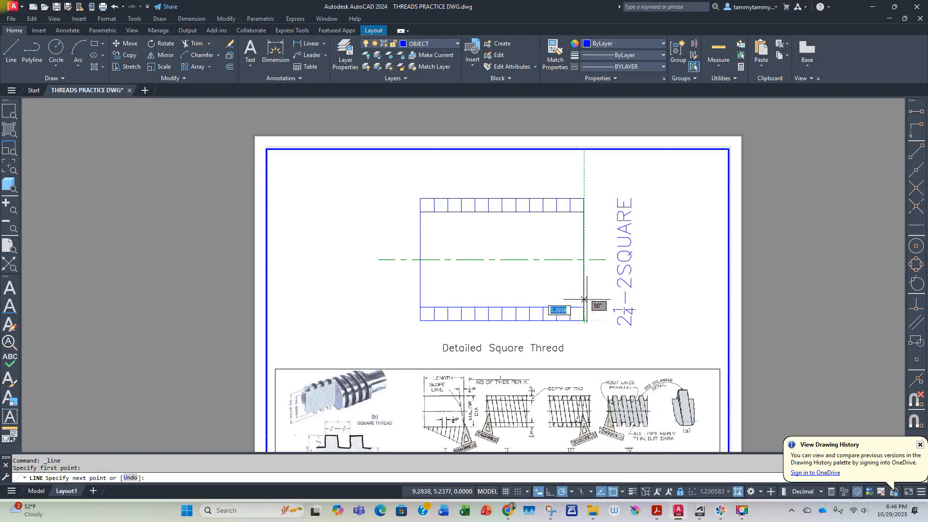
click(570, 199)
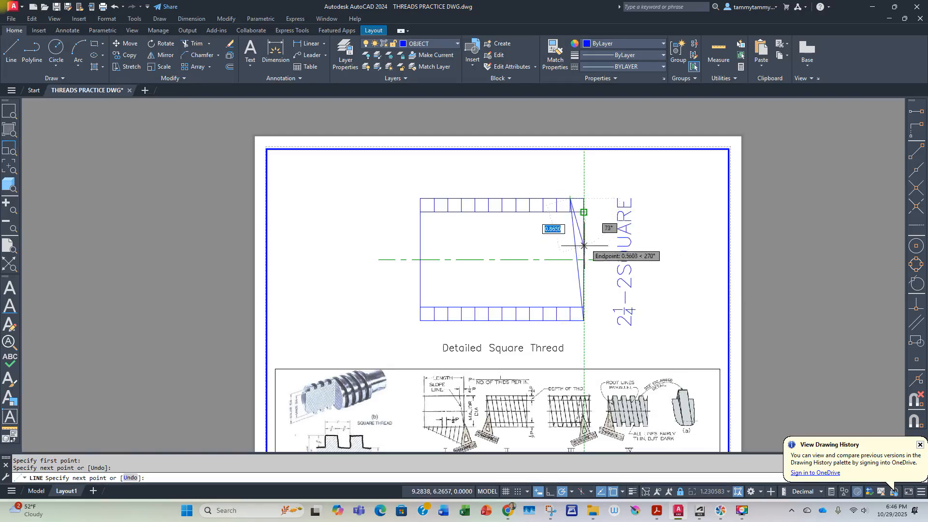
key(Return)
key(Return)
click(570, 320)
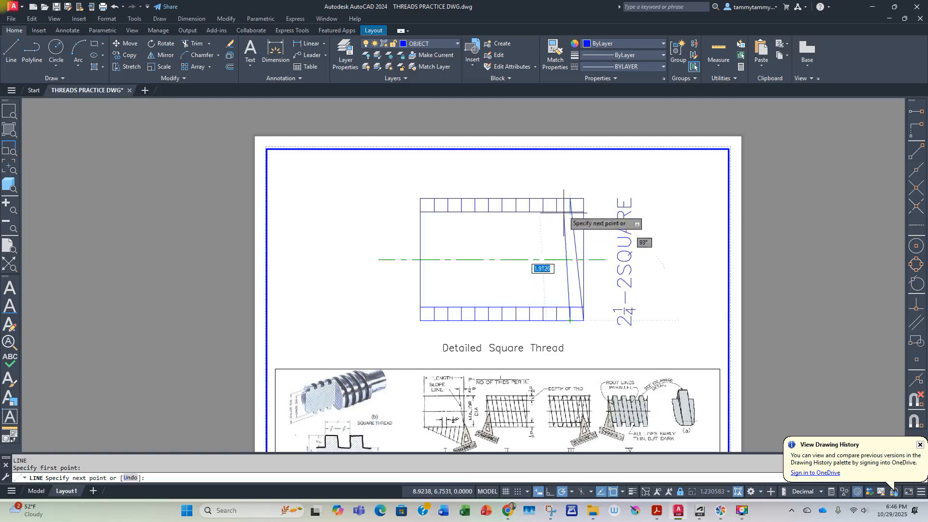
click(556, 199)
key(Return)
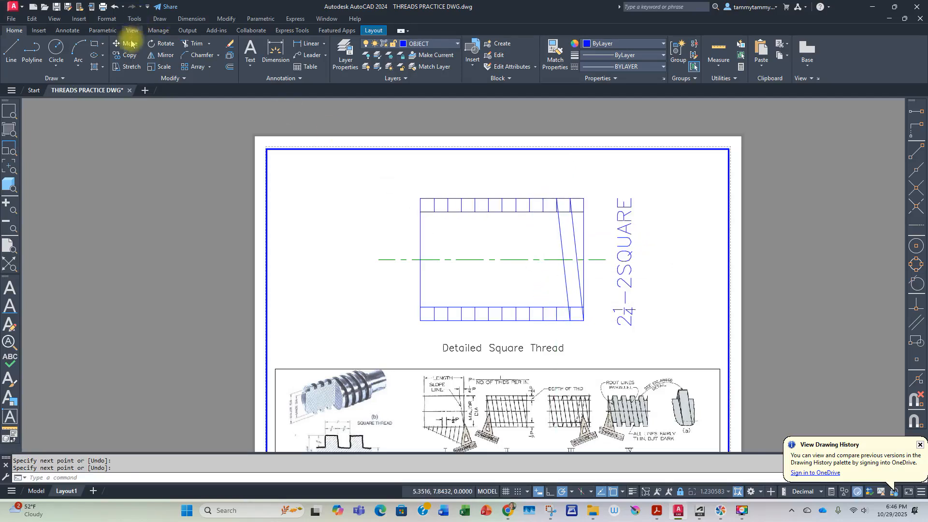
Copy the pair of slope lines leftward to every second division along the top edge until they fill the thread length
click(130, 55)
click(610, 319)
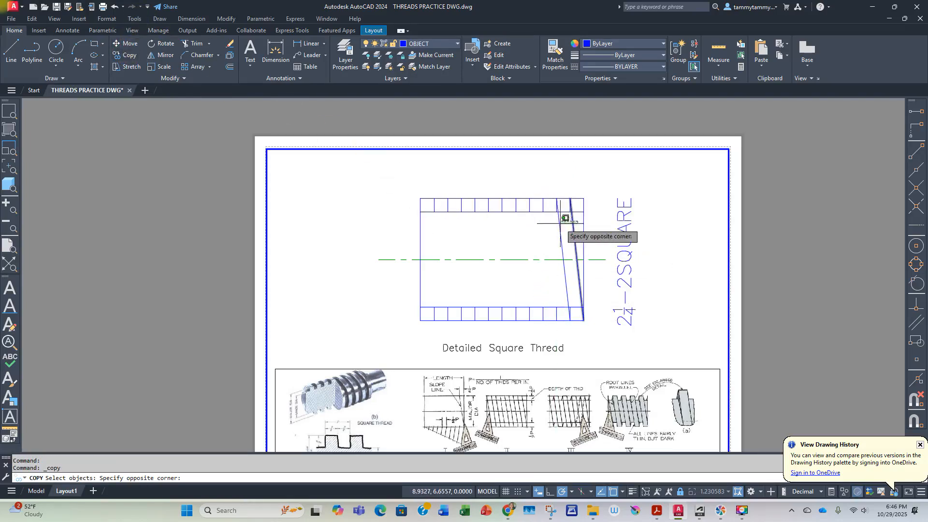
click(556, 217)
key(Return)
click(556, 199)
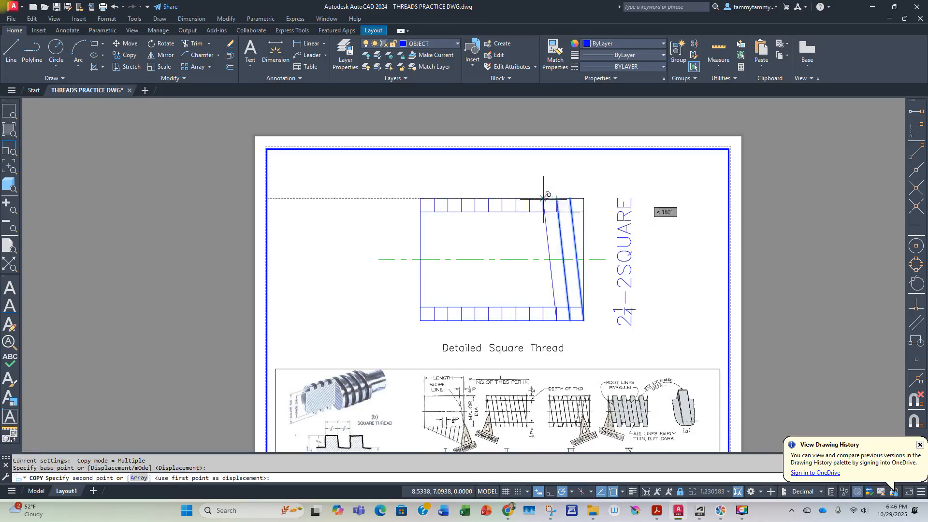
click(529, 198)
click(502, 198)
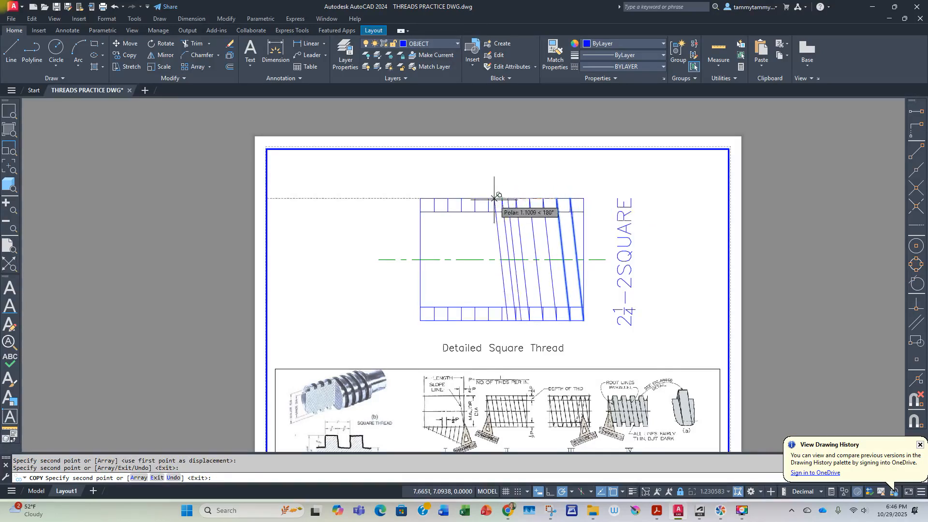
click(475, 199)
click(447, 199)
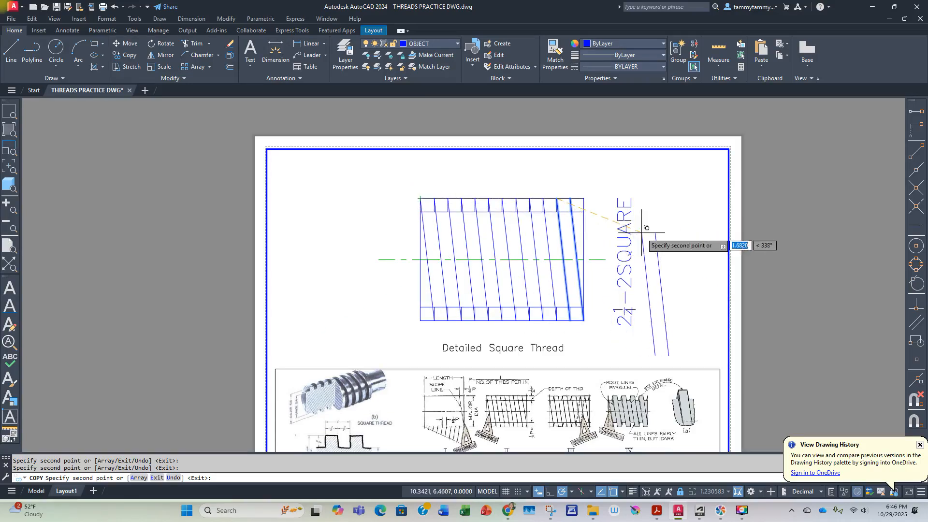
key(Escape)
key(Escape)
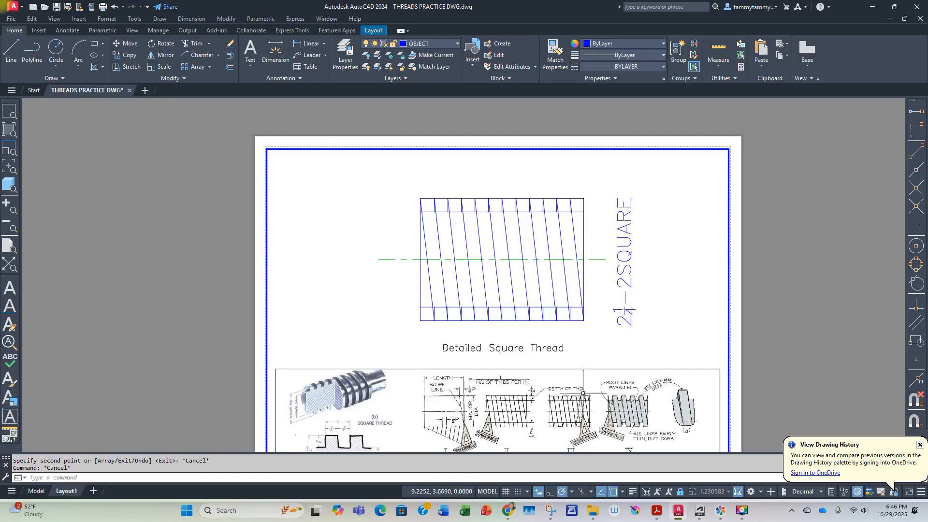
Trim every second segment of the thread's top edge, starting with the second from the left, to open the gaps between crests
scroll(583, 393, up, 5)
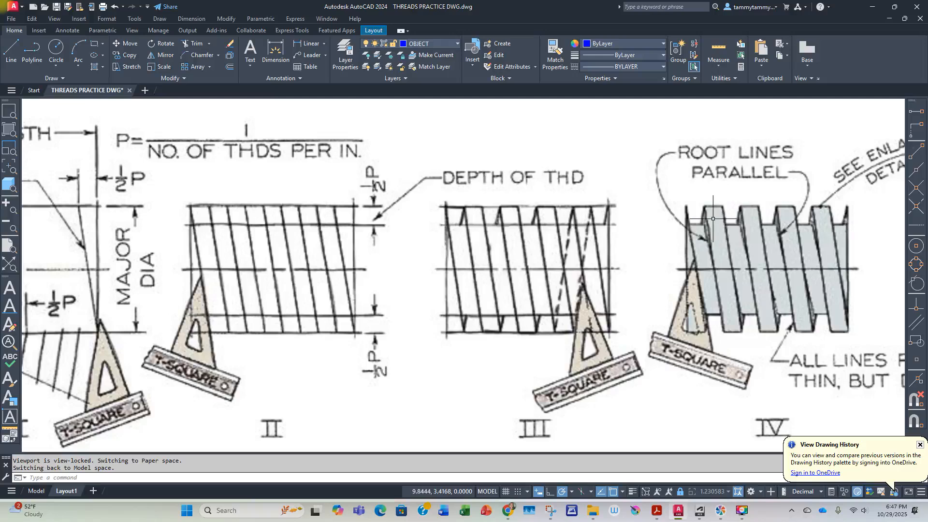
scroll(642, 211, down, 5)
scroll(490, 368, up, 5)
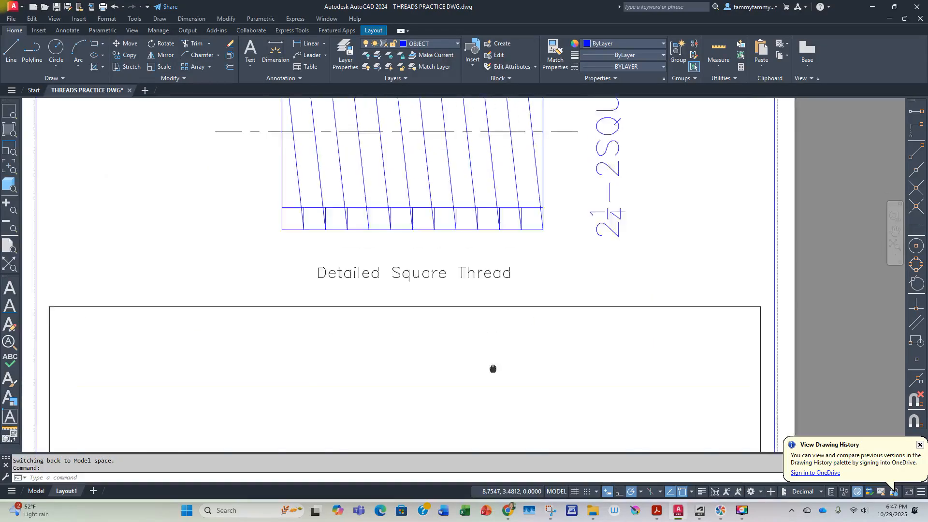
mouse_move(480, 280)
middle_down()
mouse_move(544, 368)
mouse_move(577, 368)
middle_up()
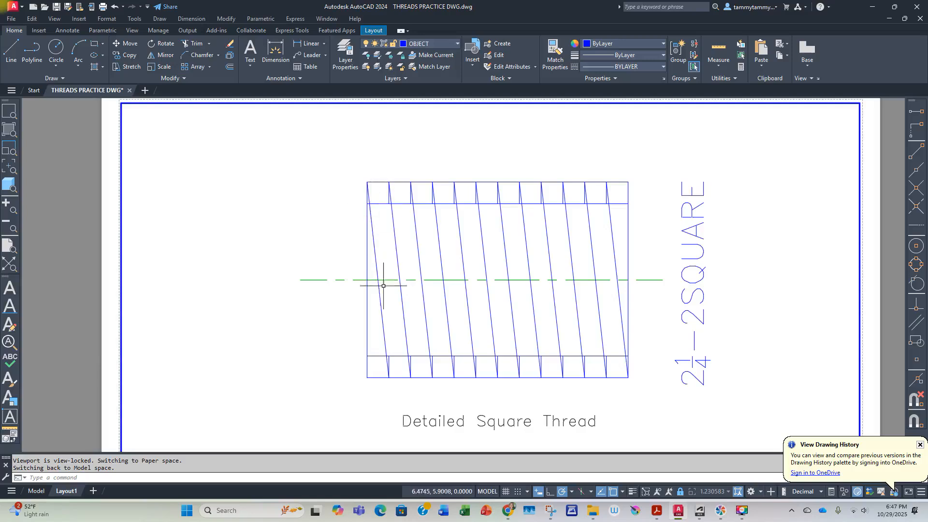
click(196, 45)
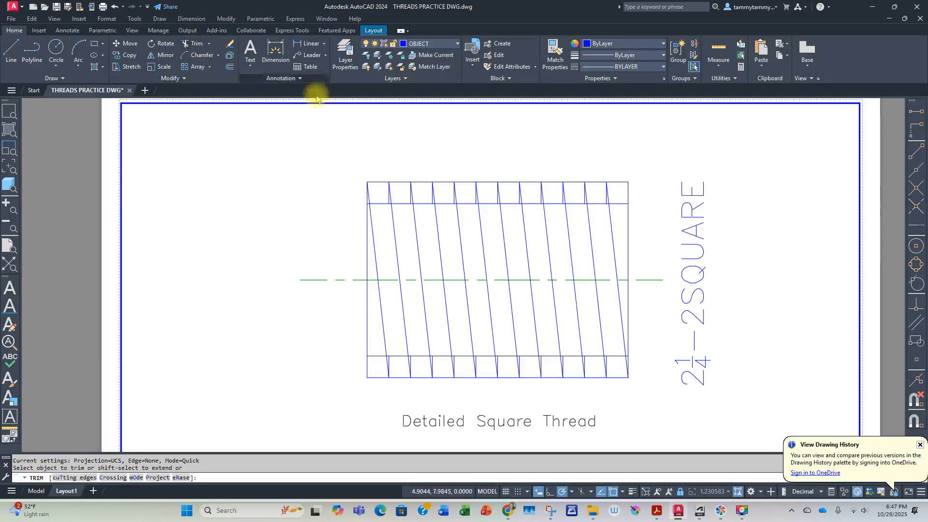
click(399, 182)
click(442, 182)
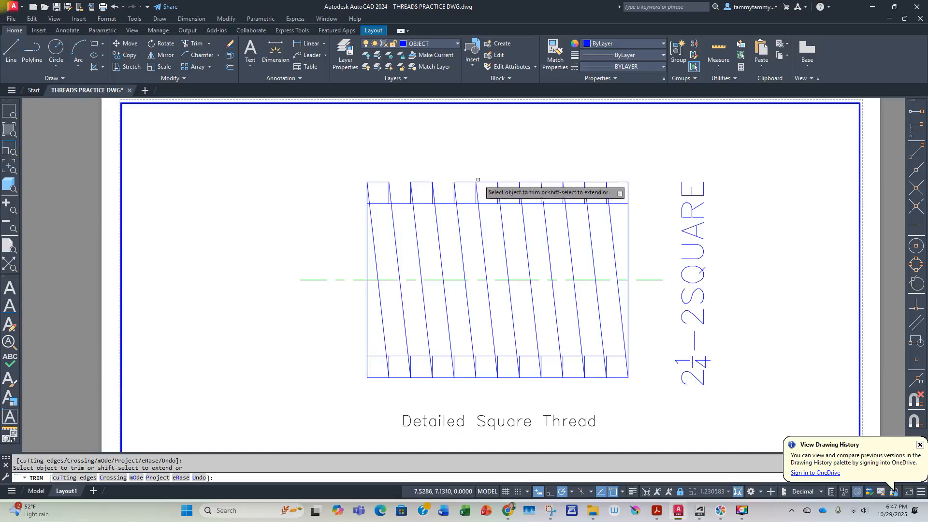
click(489, 181)
click(529, 181)
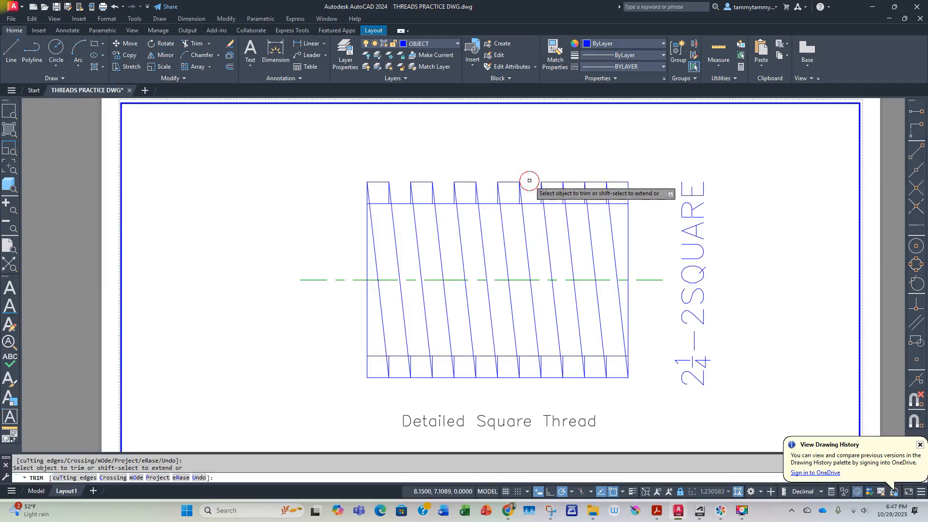
click(567, 180)
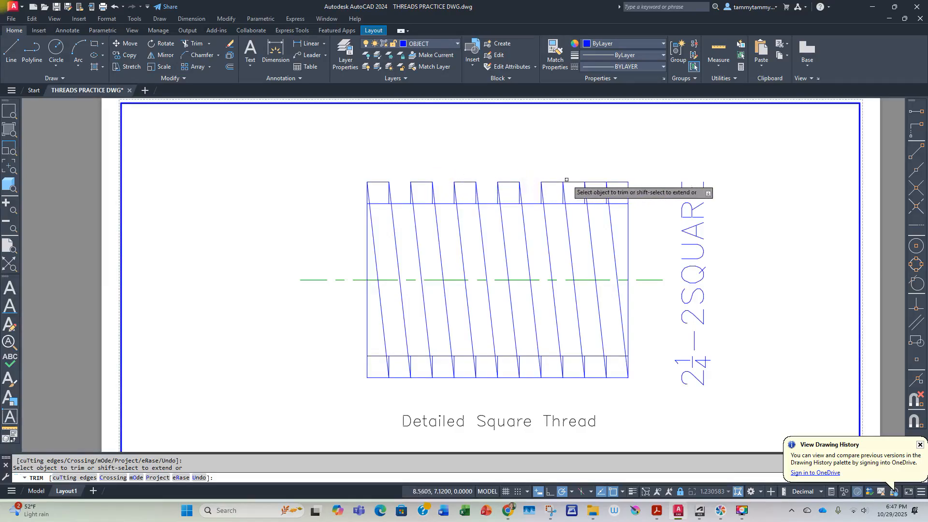
click(619, 183)
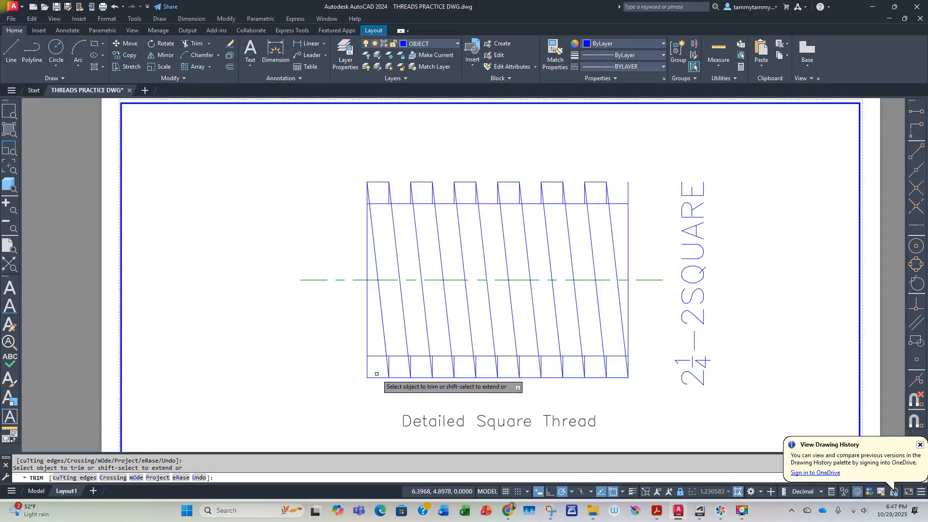
Trim every second segment of the thread's bottom edge, starting at the left end, to leave crests offset from the top ones
click(417, 378)
click(463, 378)
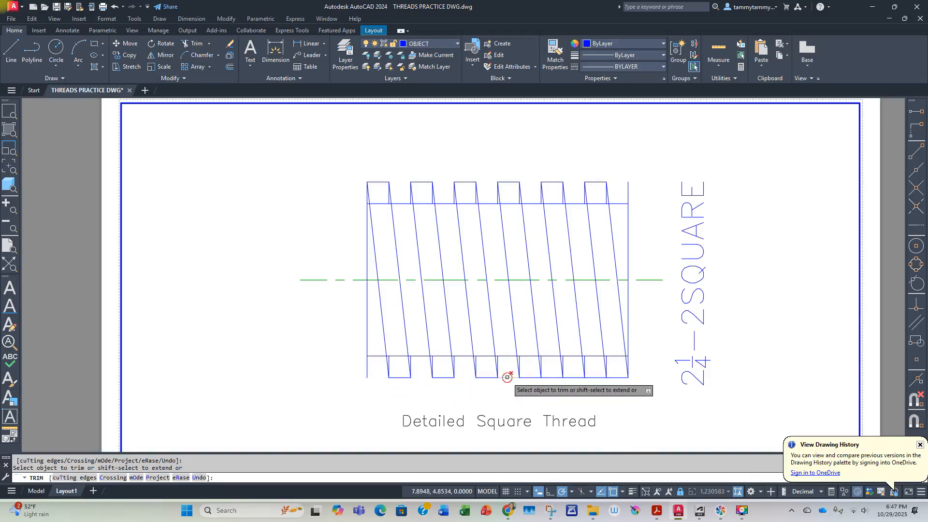
click(507, 377)
click(551, 377)
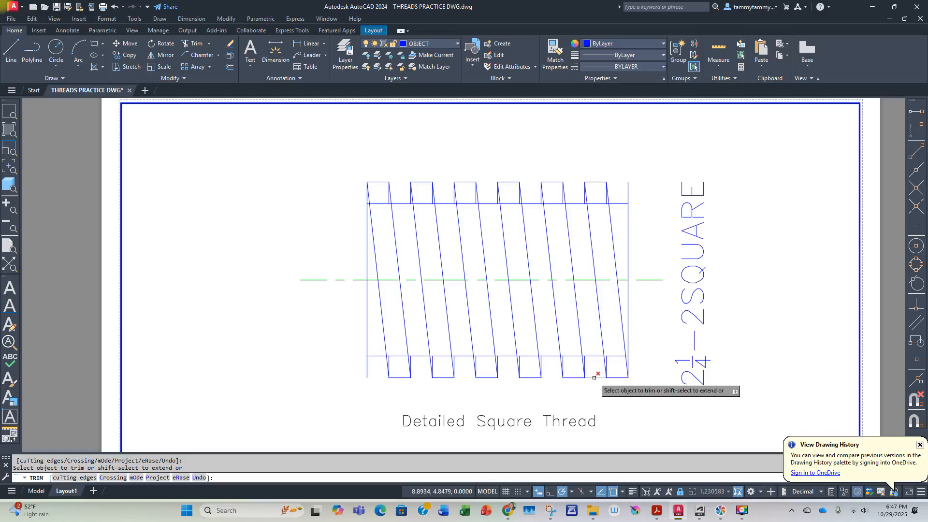
click(594, 377)
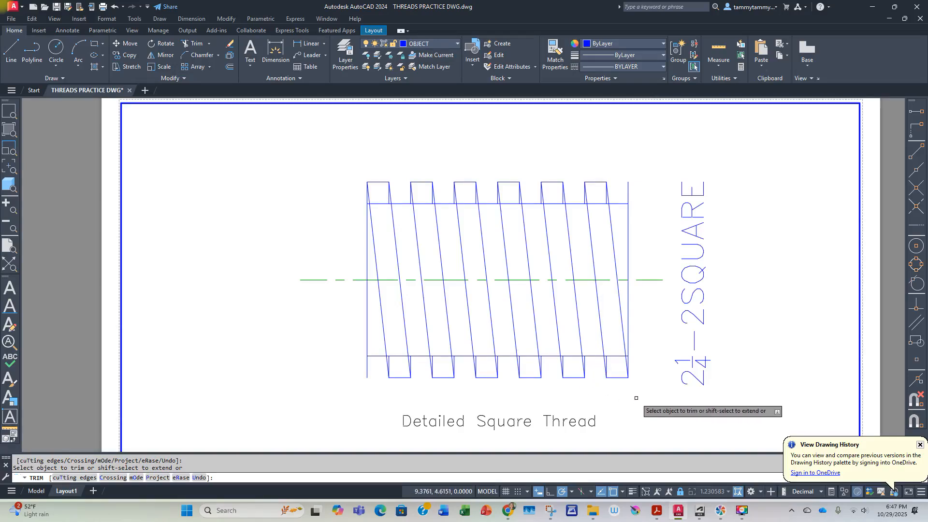
key(Escape)
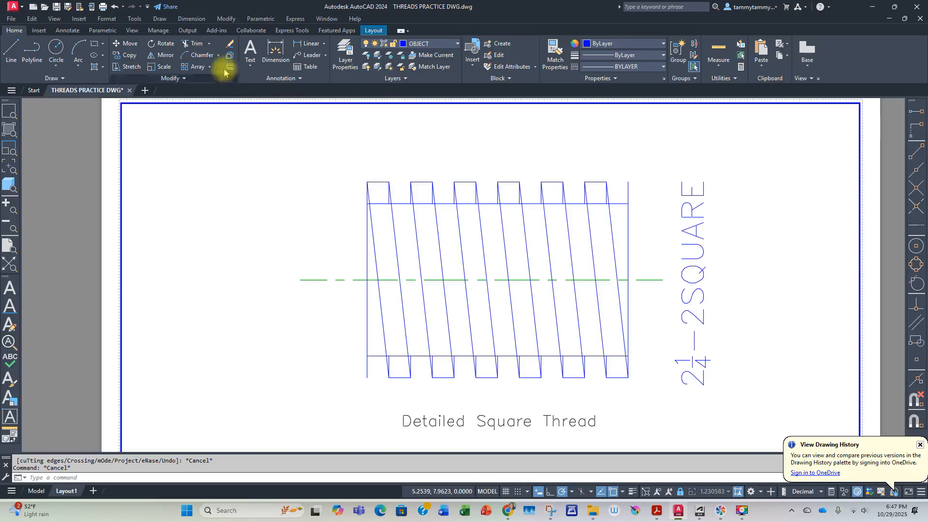
Trim the upper and lower root lines and the short vertical segments inside the first two slanted crest bands from the left
click(191, 42)
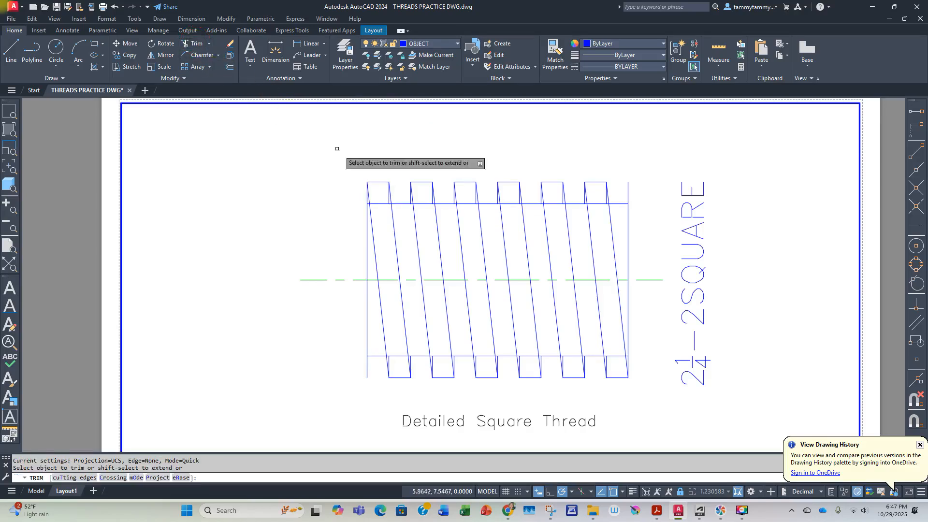
click(382, 202)
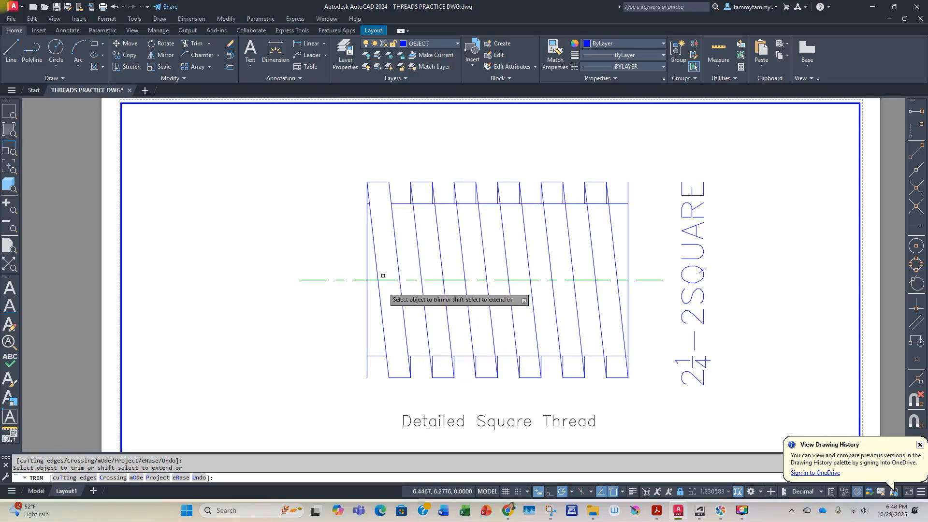
click(422, 203)
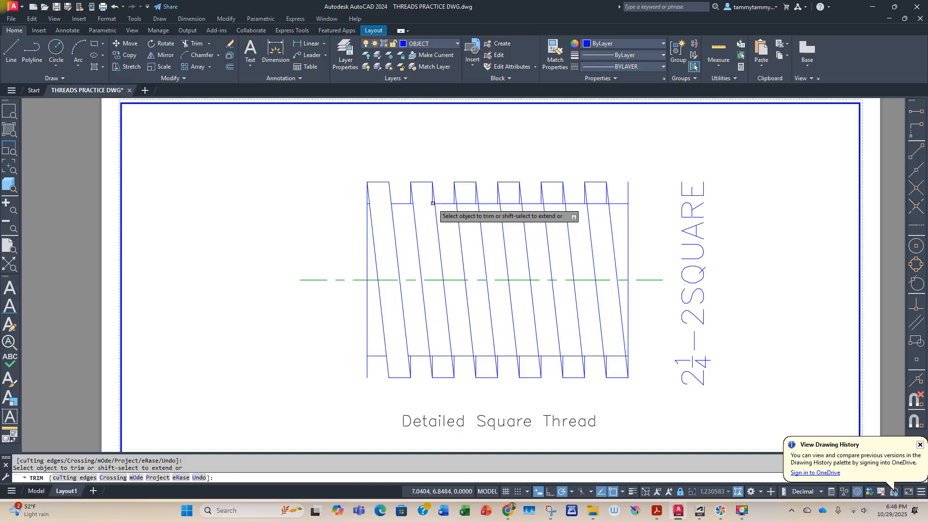
click(434, 358)
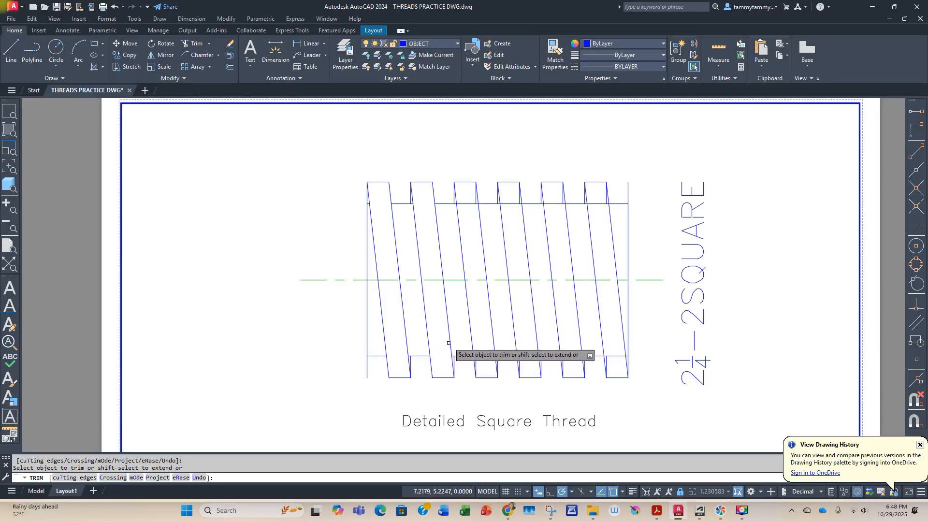
Trim the upper root line and the short vertical segments inside the remaining four crest bands along the thread's upper edge
scroll(489, 213, up, 4)
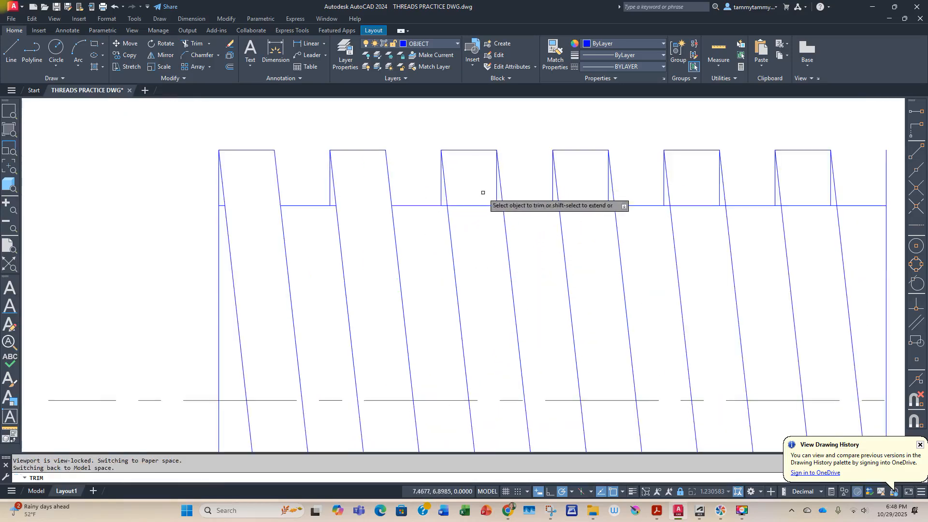
scroll(489, 185, up, 2)
mouse_move(490, 186)
mouse_down()
mouse_move(501, 228)
mouse_move(493, 220)
mouse_up()
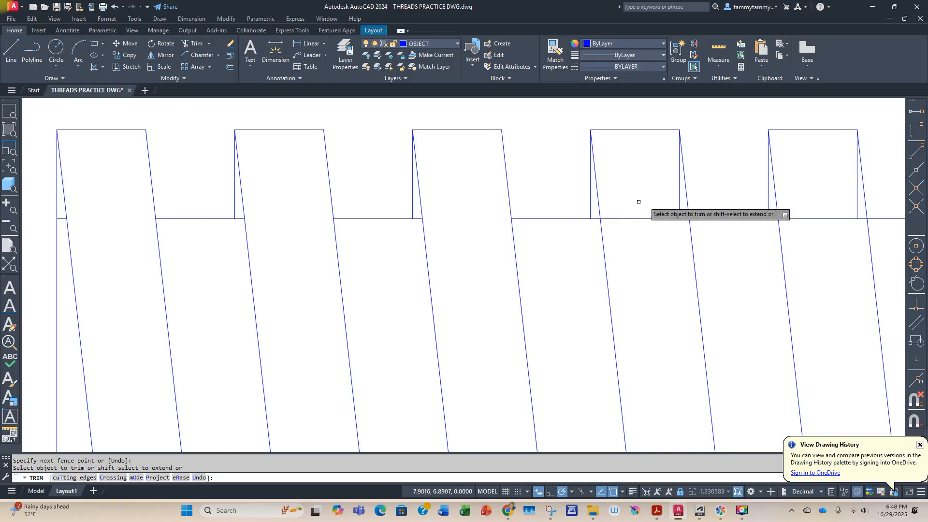
mouse_move(665, 198)
mouse_down()
mouse_move(685, 221)
mouse_move(663, 222)
mouse_up()
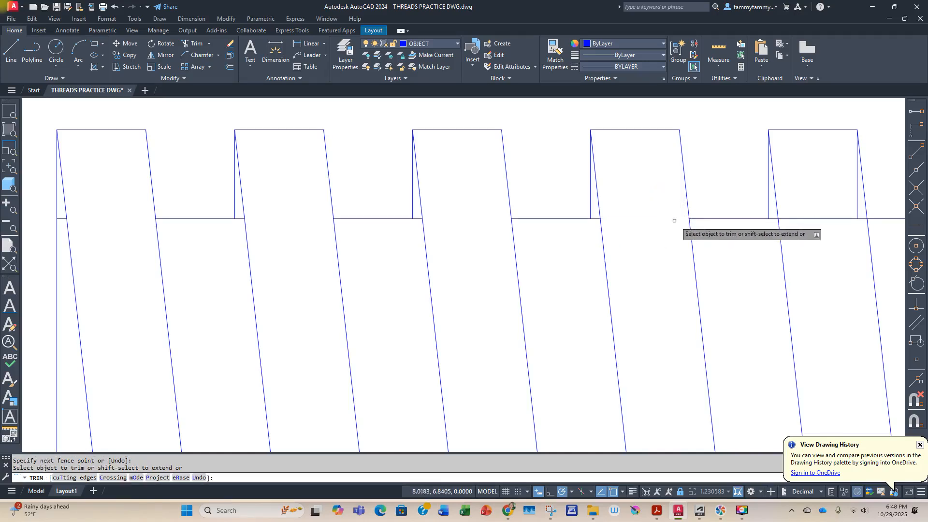
mouse_move(674, 225)
middle_down()
mouse_move(427, 167)
mouse_move(327, 238)
mouse_move(324, 274)
middle_up()
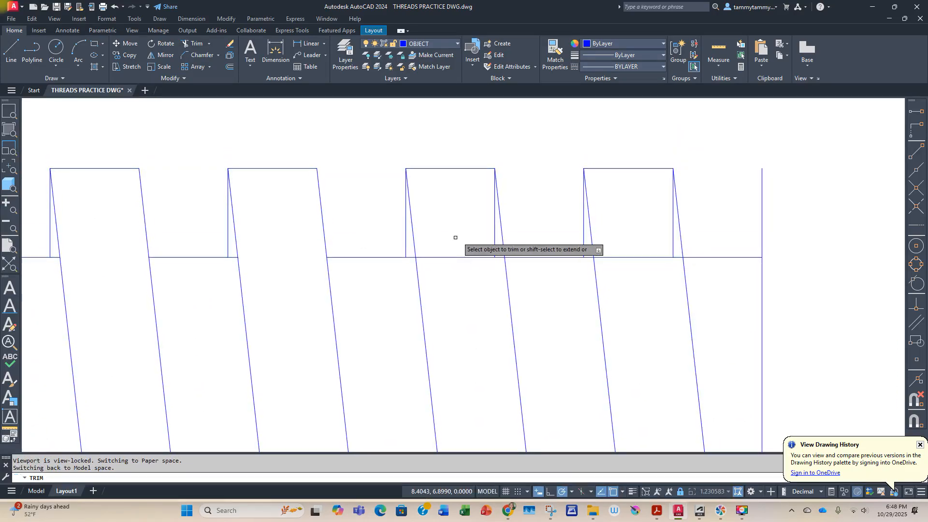
mouse_move(477, 236)
mouse_down()
mouse_move(495, 263)
mouse_move(574, 261)
mouse_move(482, 242)
mouse_up()
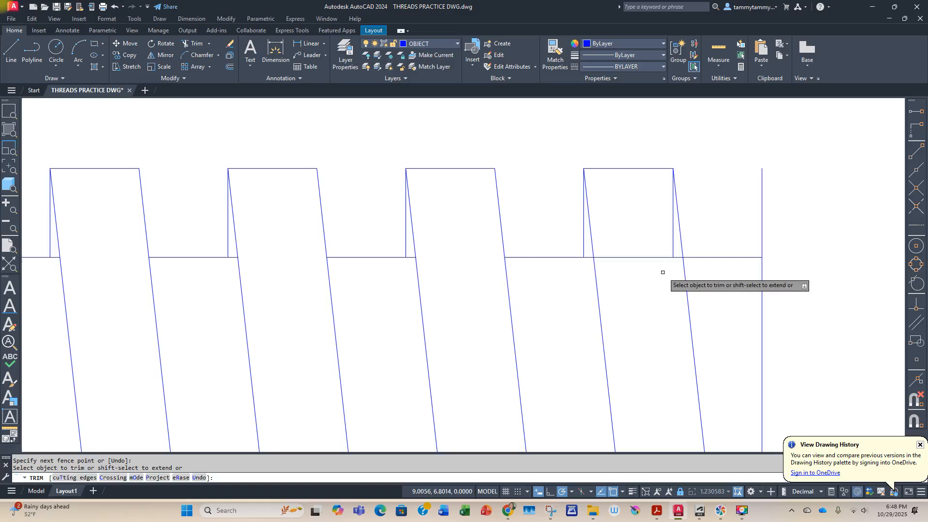
scroll(643, 266, down, 2)
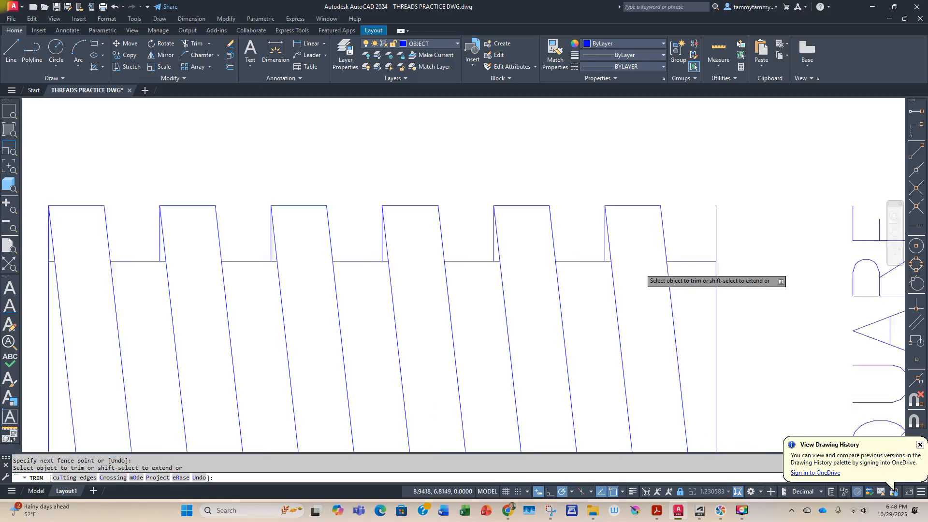
scroll(641, 268, down, 3)
scroll(628, 311, up, 3)
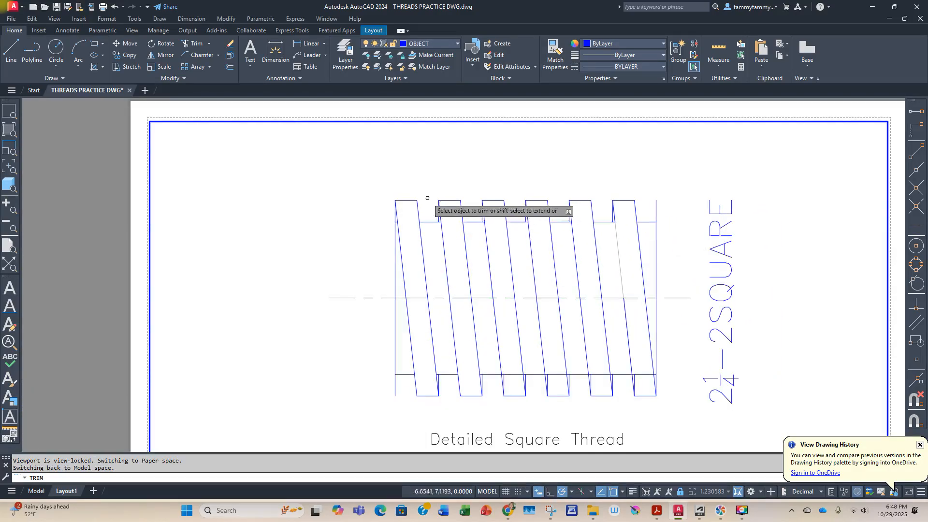
Trim the lower root line and the short vertical segments inside the remaining four crest bands along the thread's lower edge
scroll(625, 363, up, 3)
scroll(636, 420, up, 2)
middle_drag(636, 420, 549, 310)
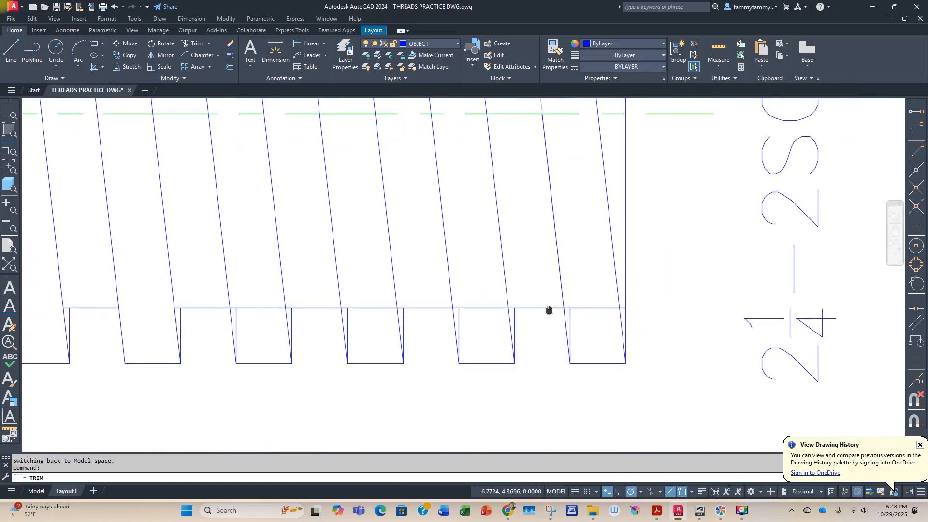
mouse_move(589, 299)
mouse_down()
mouse_move(579, 320)
mouse_move(565, 312)
mouse_up()
mouse_move(489, 299)
mouse_down()
mouse_move(476, 311)
mouse_move(459, 306)
mouse_move(459, 317)
mouse_up()
mouse_move(381, 301)
mouse_down()
mouse_move(352, 306)
mouse_move(346, 296)
mouse_up()
middle_drag(346, 296, 570, 322)
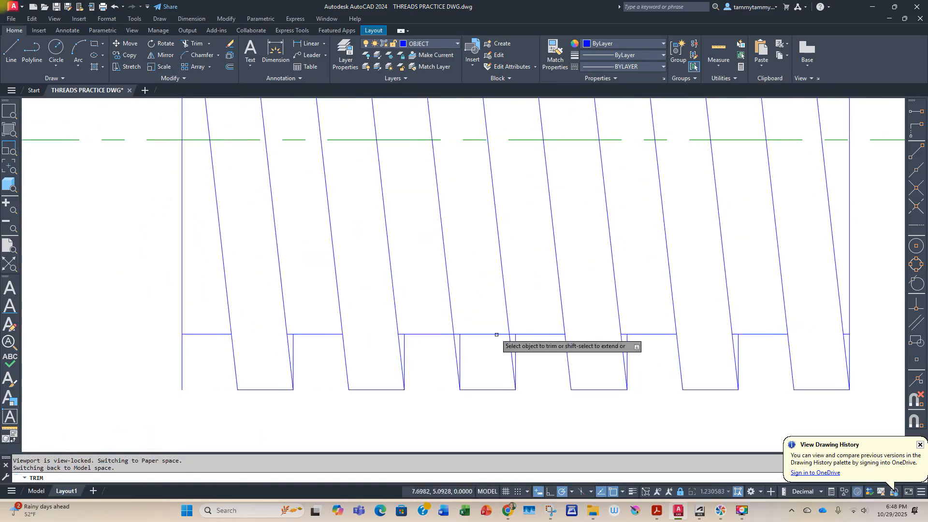
drag(458, 337, 456, 331)
middle_drag(418, 309, 545, 311)
scroll(637, 387, down, 2)
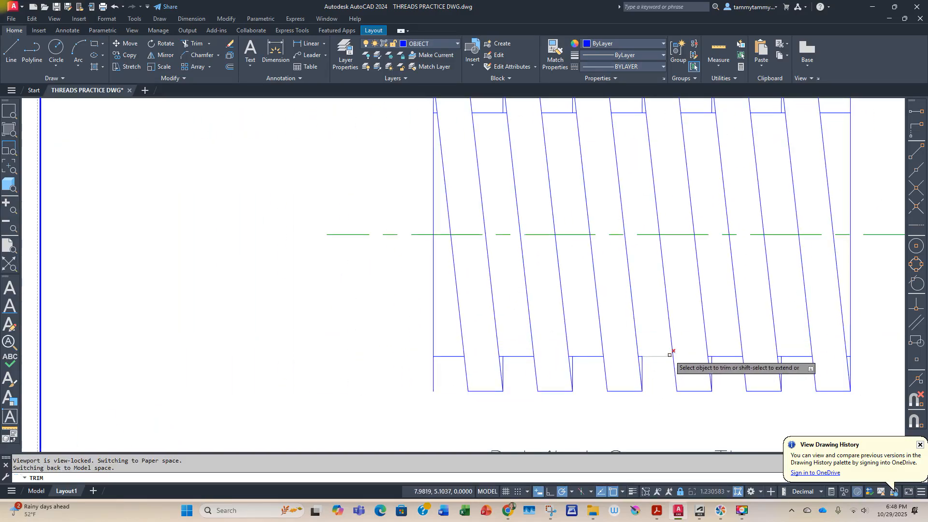
middle_drag(664, 357, 556, 385)
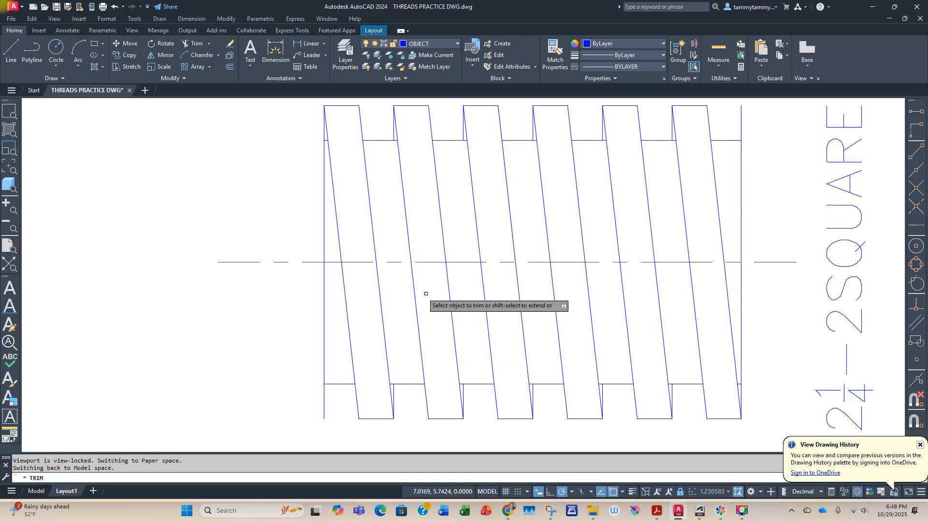
Draw a line from the upper root corner at the second crest's left side to where that crest's left slope line crosses the centerline
click(15, 50)
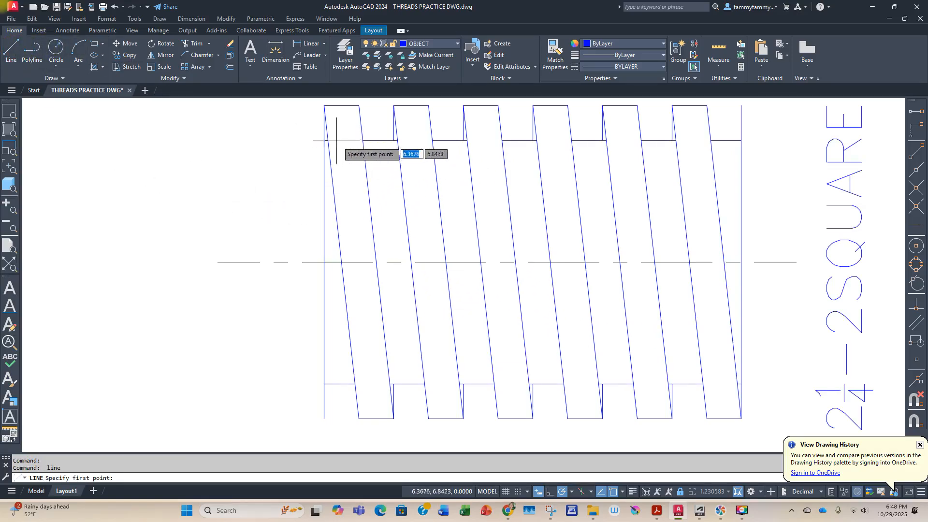
click(393, 140)
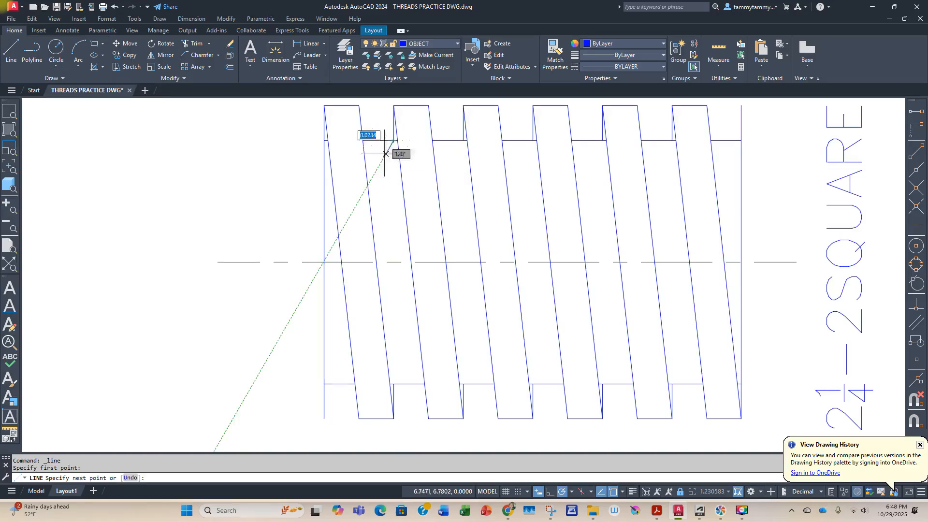
click(412, 262)
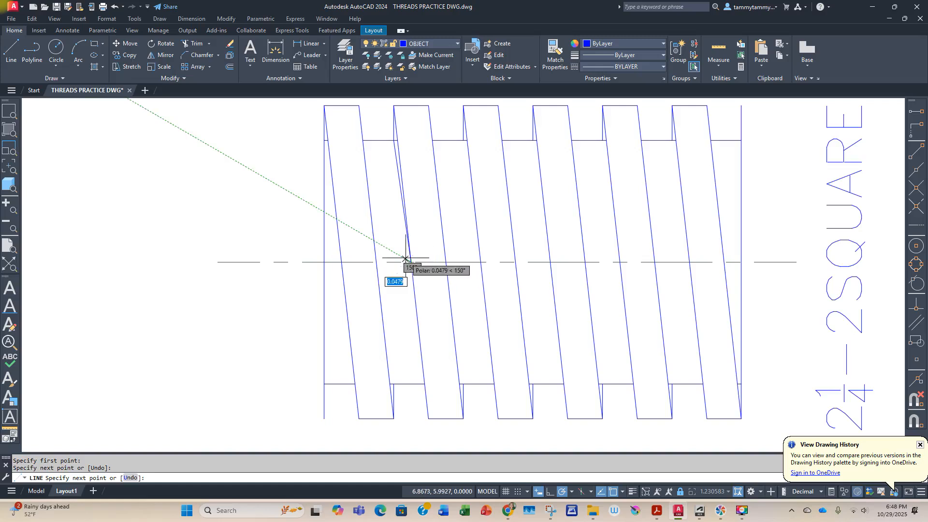
key(Return)
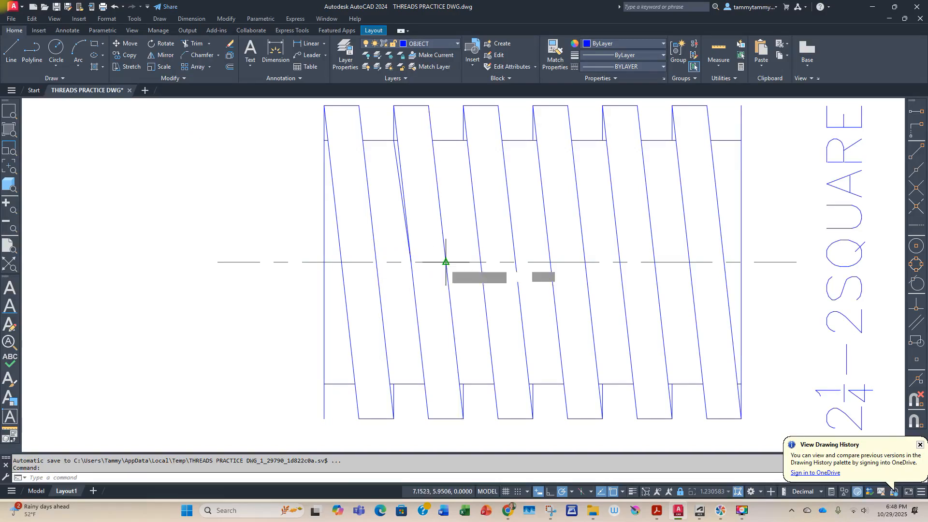
Draw lines from the lower root corners at the right sides of the first two bottom crests to where their right slope lines cross the centerline
key(Return)
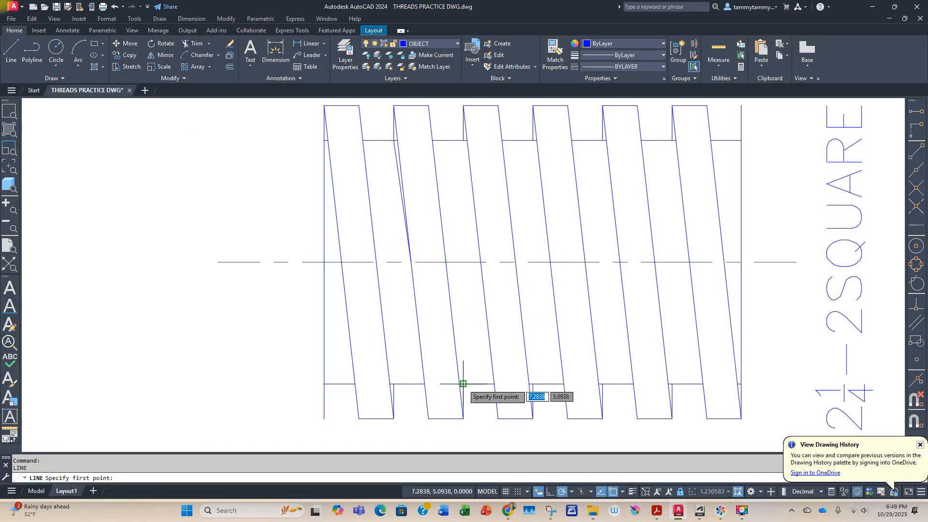
click(390, 383)
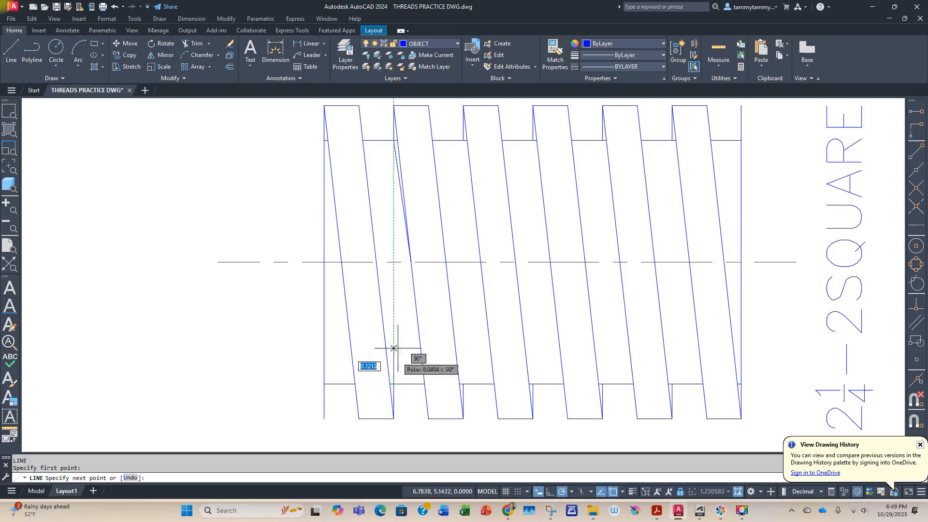
click(376, 261)
key(Return)
key(Return)
click(463, 384)
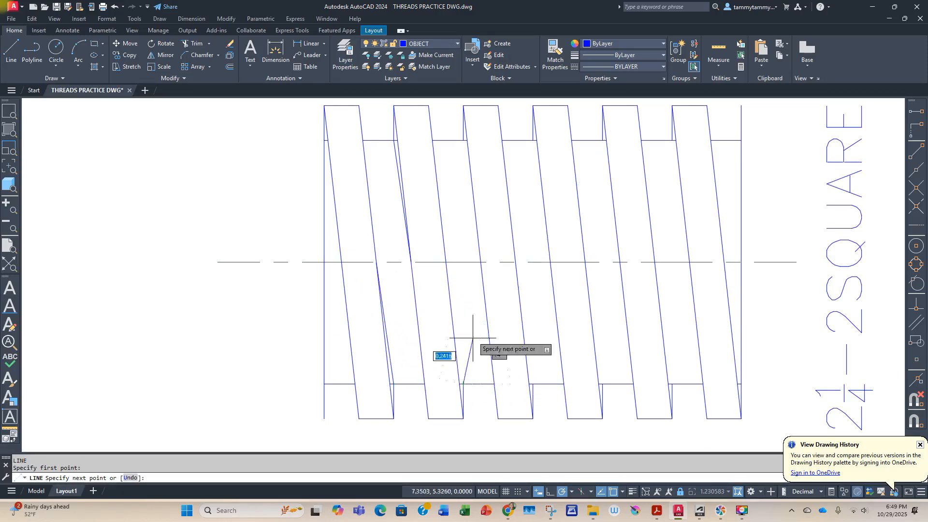
click(445, 261)
key(Return)
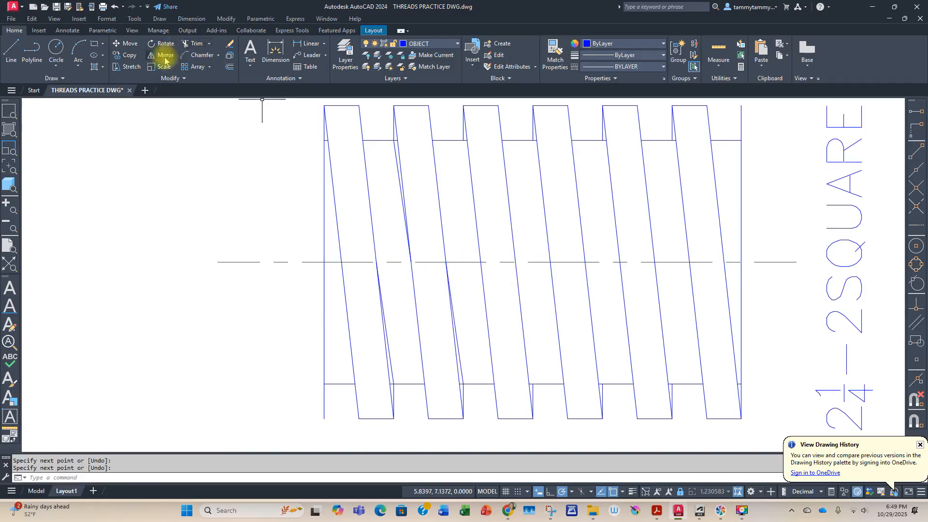
Copy the upper root slope line from its root corner to the matching corners of the other five top crests
click(139, 56)
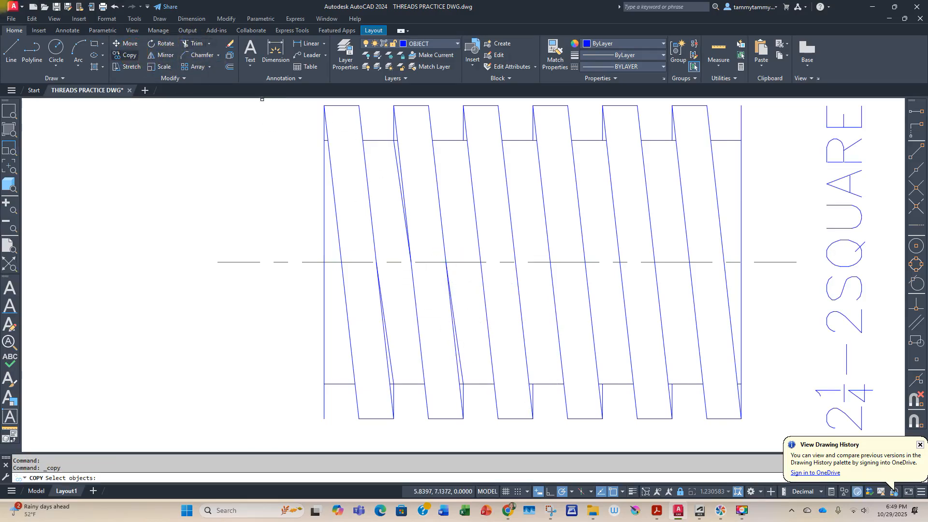
click(396, 150)
key(Return)
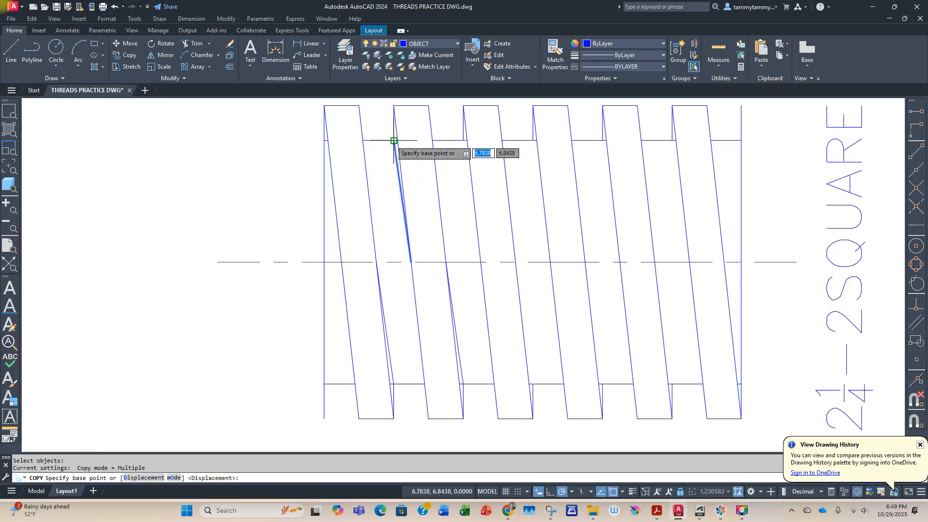
click(393, 141)
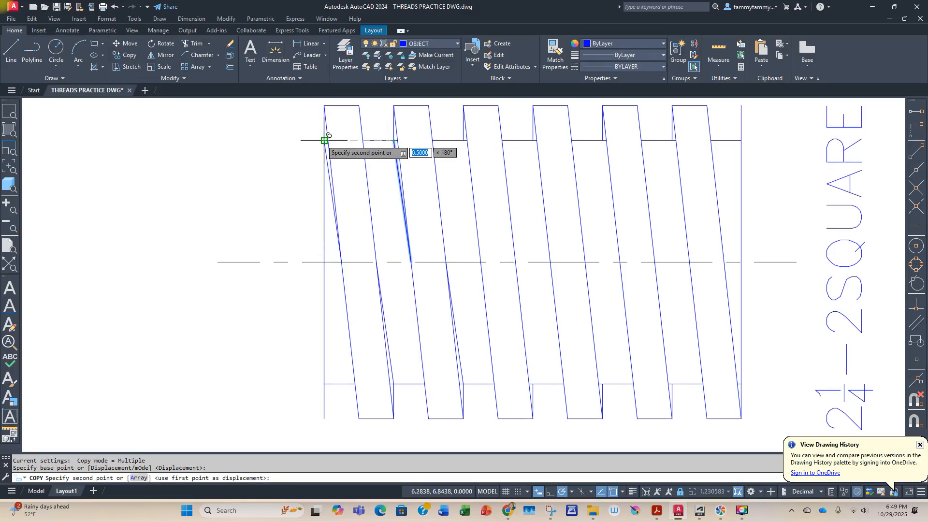
click(324, 141)
click(464, 141)
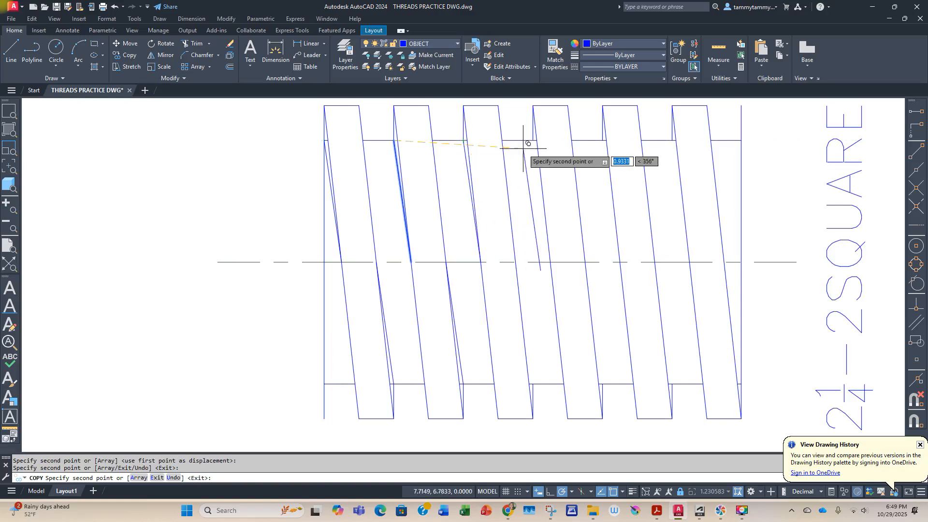
click(533, 141)
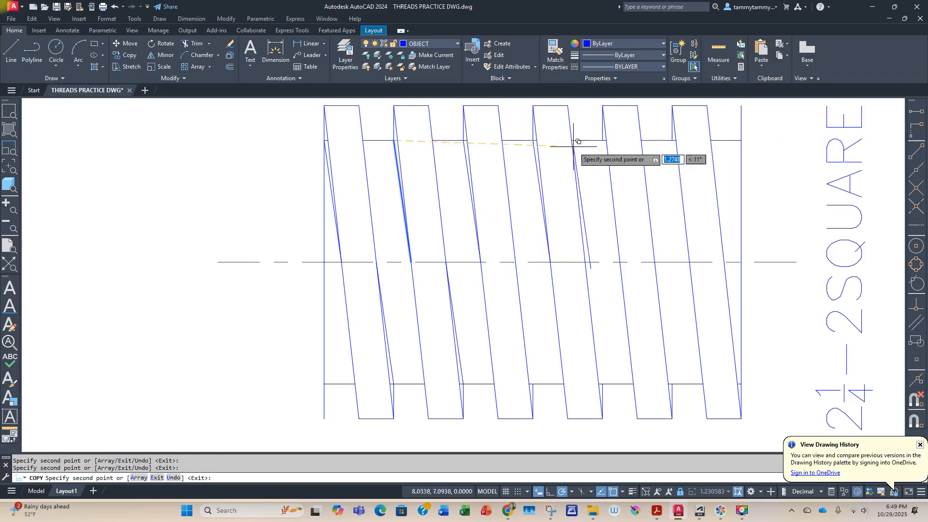
click(603, 140)
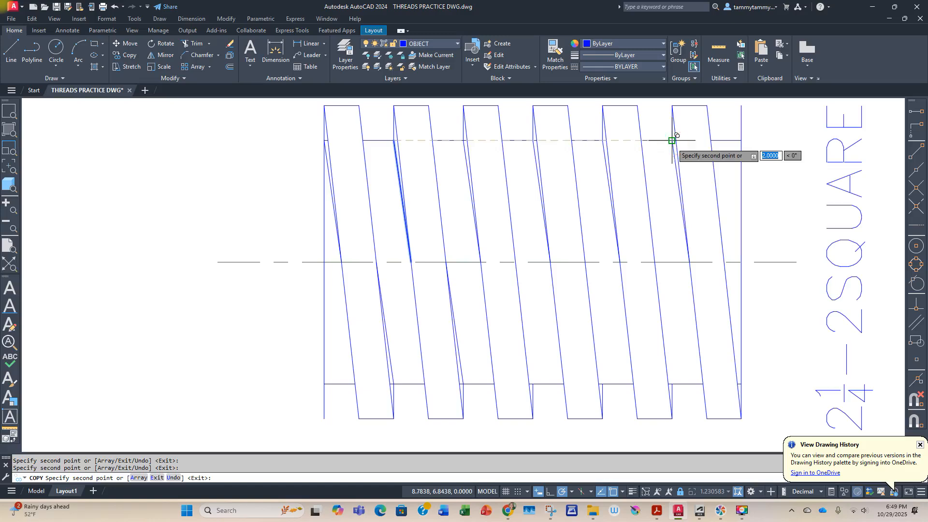
click(672, 141)
key(Return)
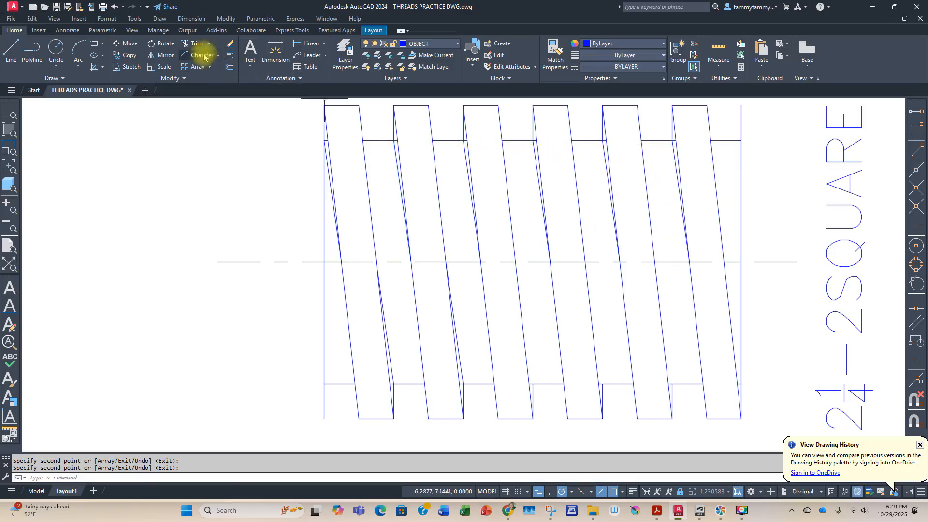
Copy the first bottom crest's lower root slope line from its root corner to the matching corners of the last four bottom crests
click(129, 55)
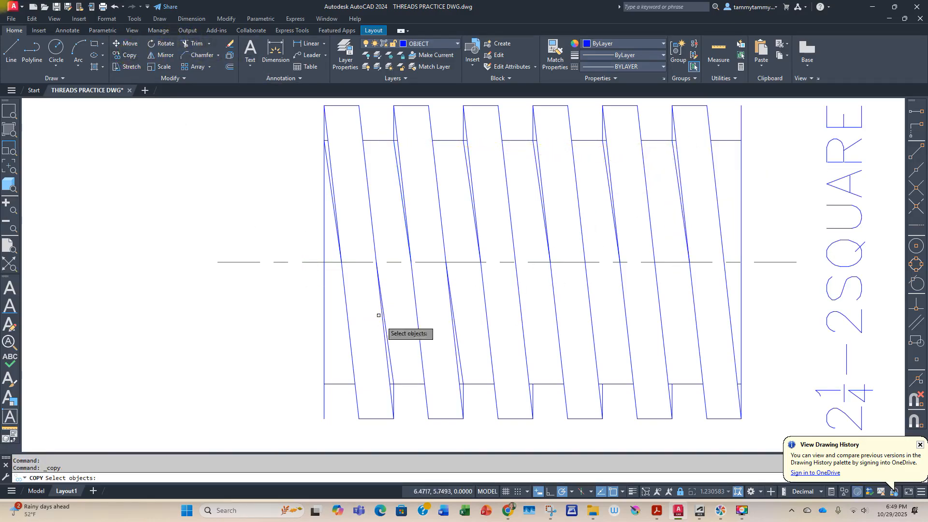
key(Return)
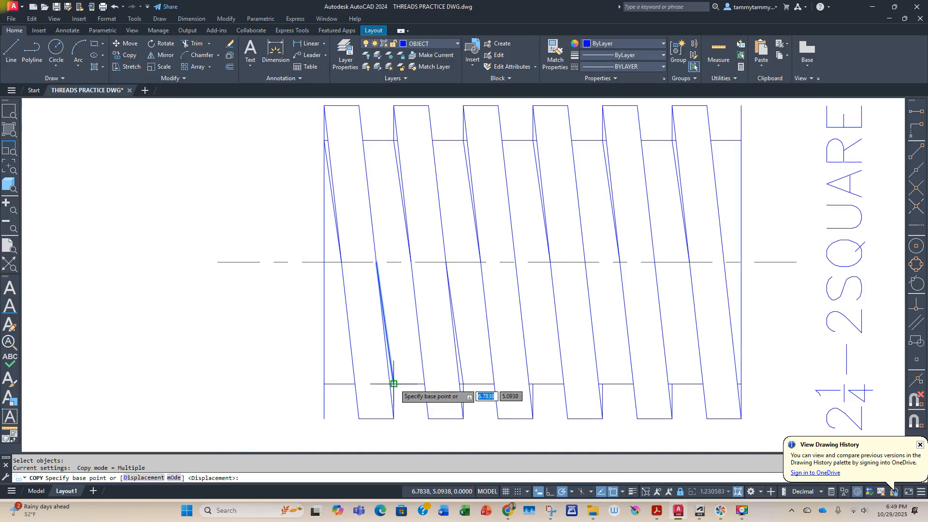
click(393, 384)
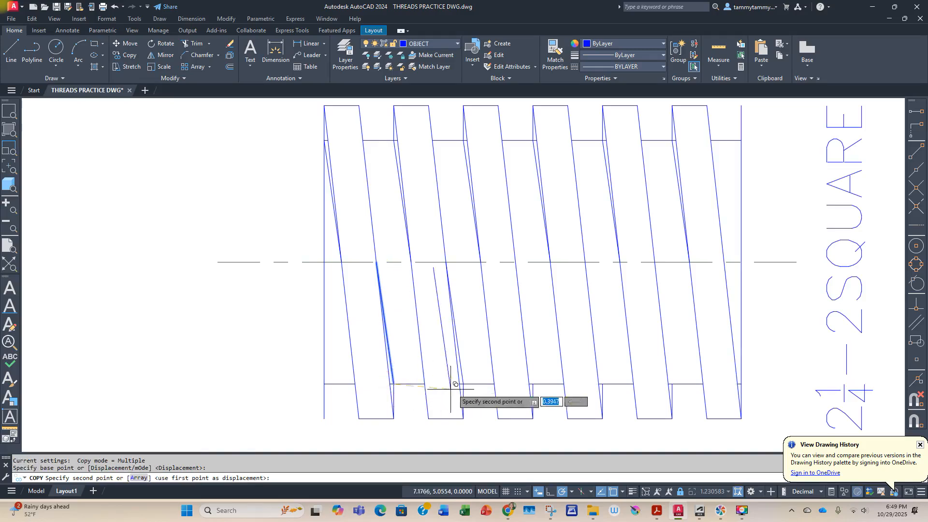
click(532, 383)
click(602, 384)
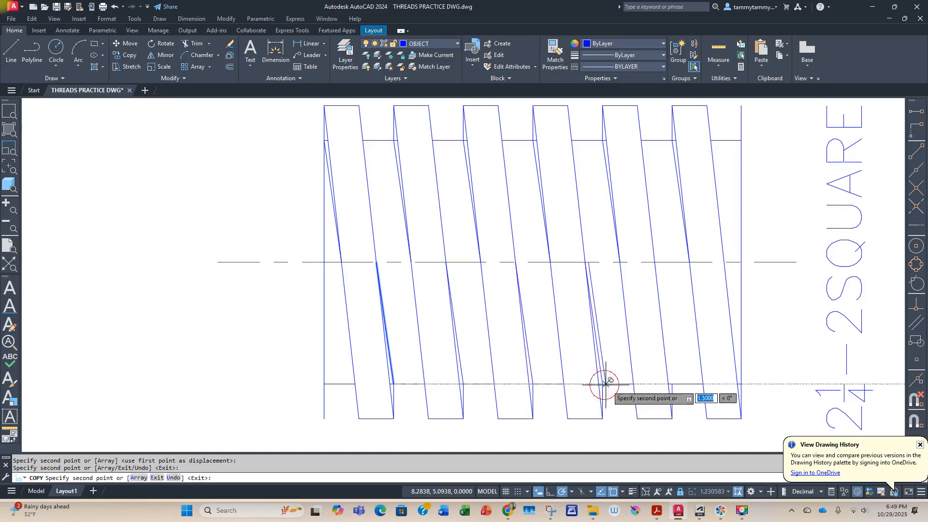
click(671, 384)
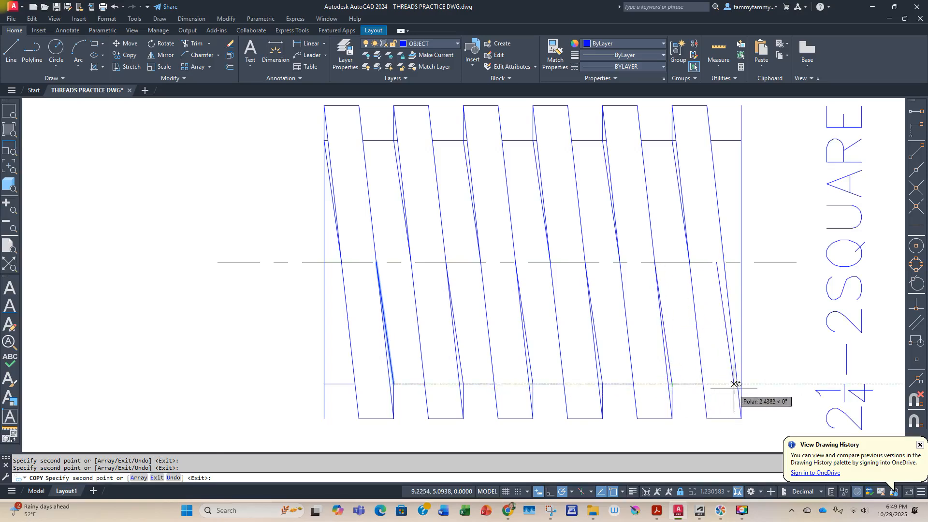
key(Return)
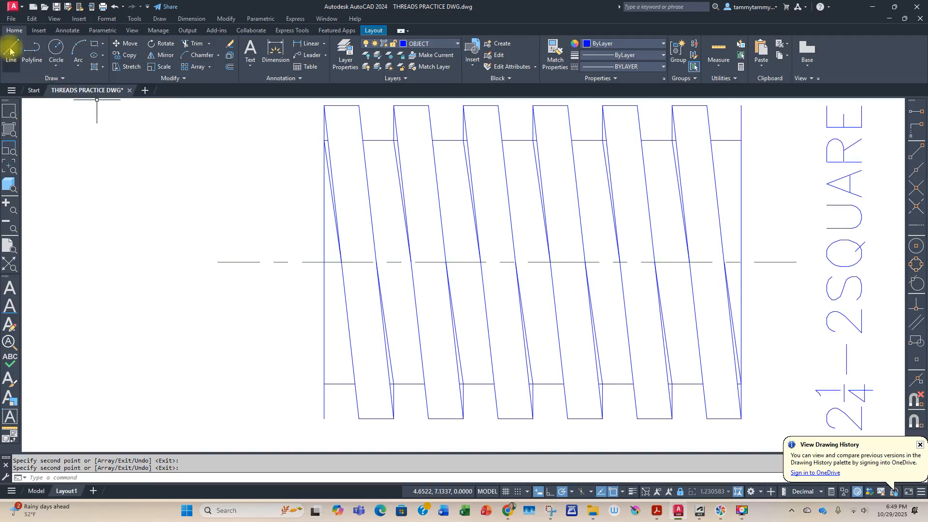
Examine construction step III of the reference figure for the opposite-slope lines between the crests
scroll(492, 400, down, 2)
middle_drag(567, 421, 477, 246)
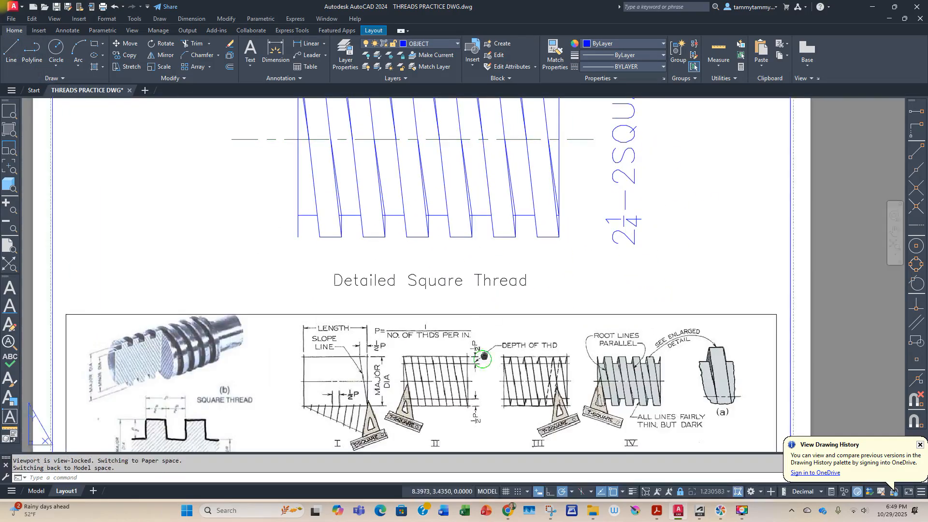
middle_drag(484, 356, 483, 300)
scroll(531, 301, up, 5)
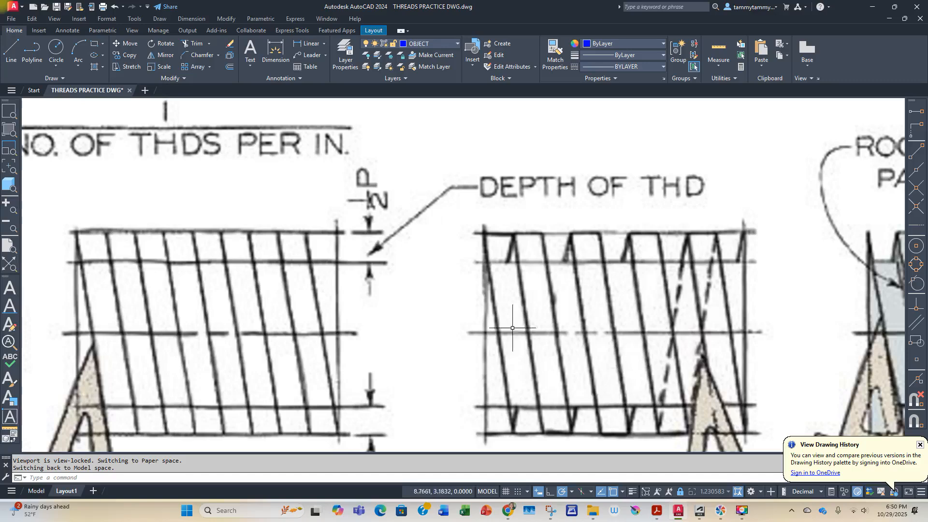
scroll(423, 273, down, 2)
middle_drag(423, 273, 601, 367)
scroll(433, 232, down, 2)
middle_drag(440, 248, 500, 475)
middle_drag(497, 311, 488, 430)
middle_drag(486, 373, 482, 342)
Draw two opposite-slope lines joining the first bottom crest's left and right corners to the second top crest's left and right corners
click(11, 48)
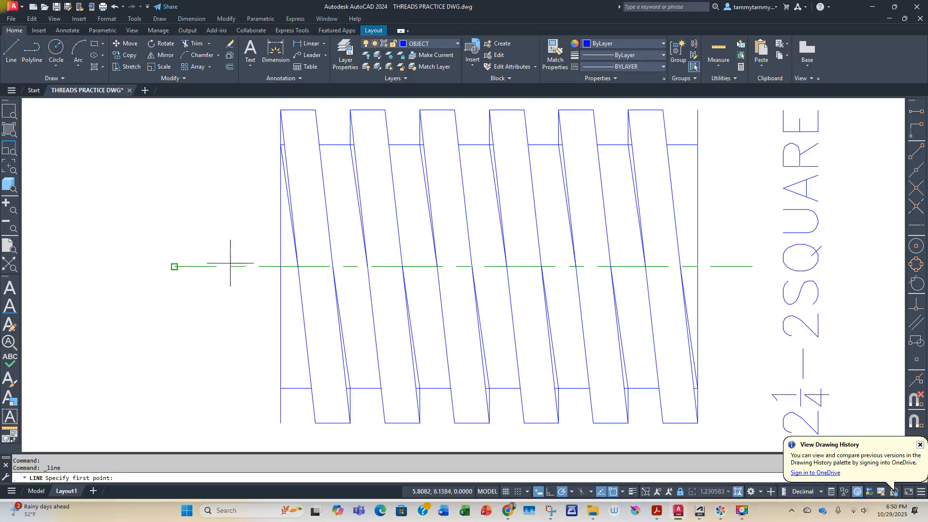
click(316, 423)
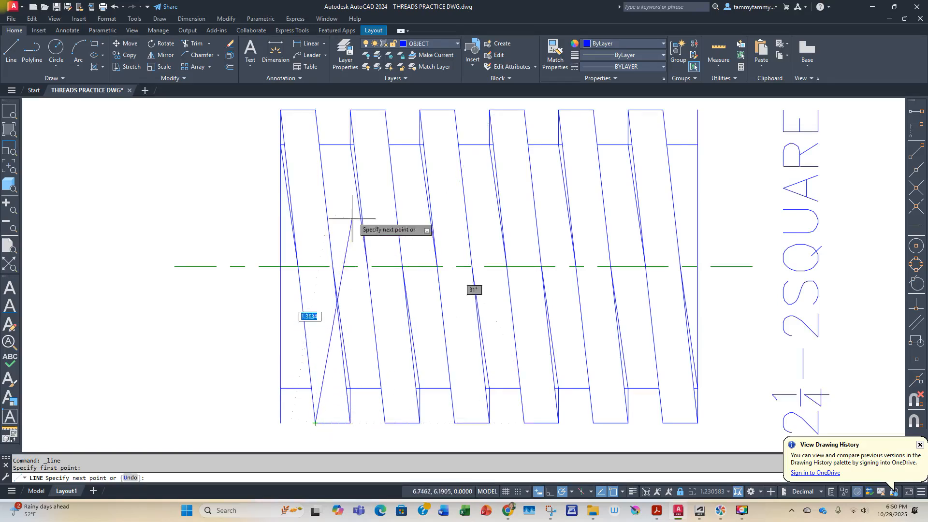
click(350, 110)
key(Return)
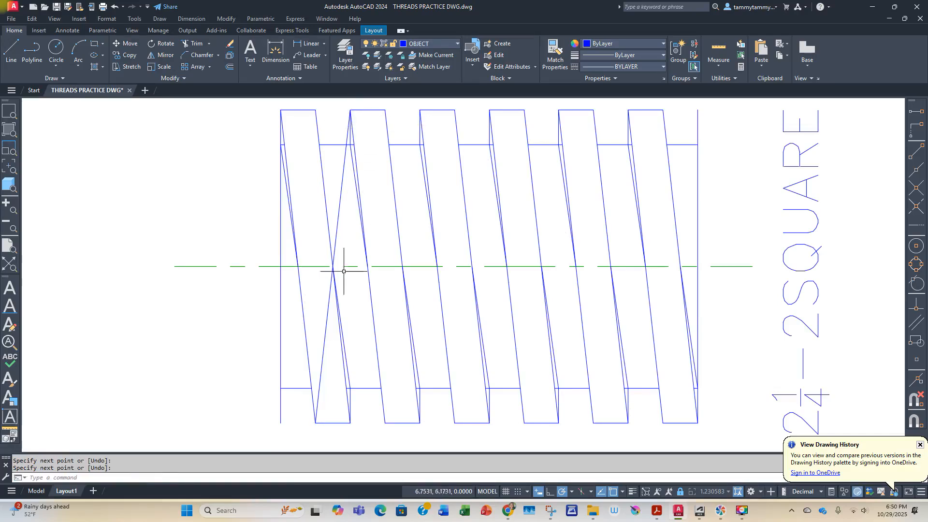
key(Return)
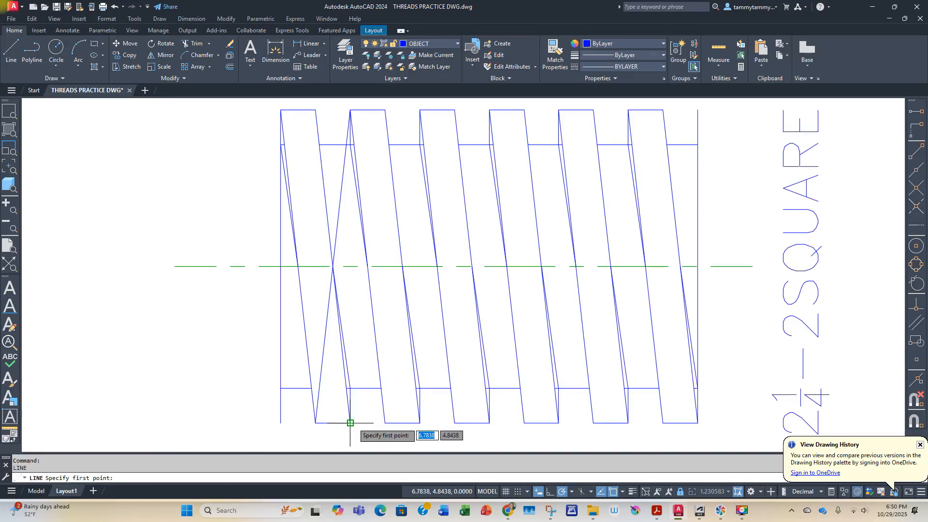
click(350, 423)
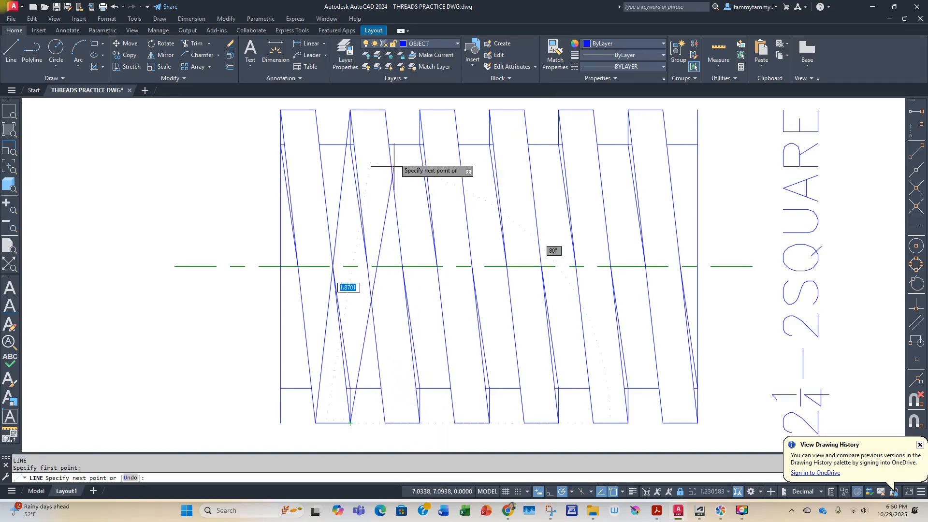
click(385, 110)
key(Return)
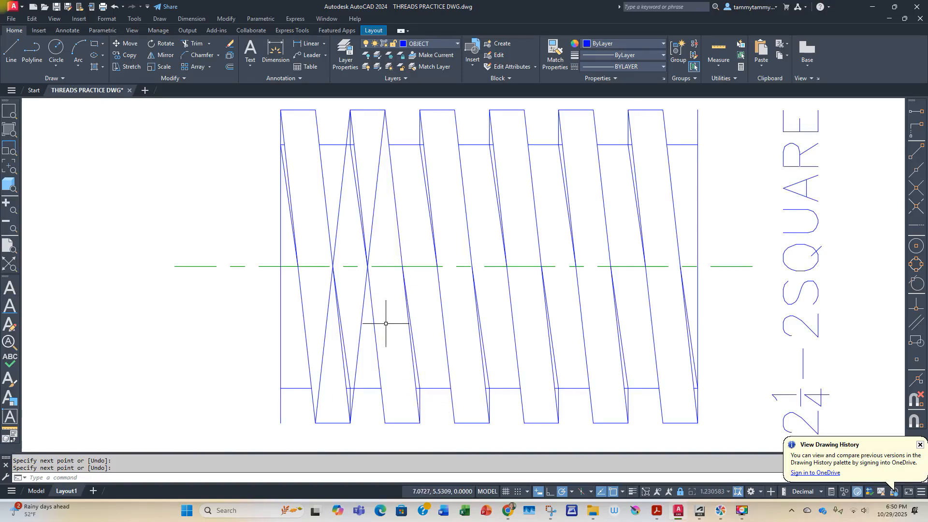
Trim both opposite-slope lines back to the root lines, keeping only the short flank segments outside them
click(195, 45)
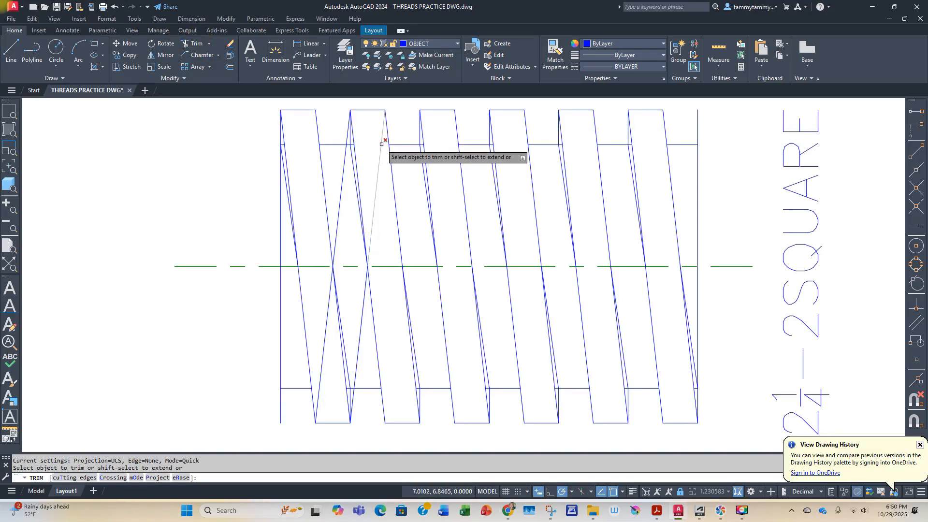
click(361, 310)
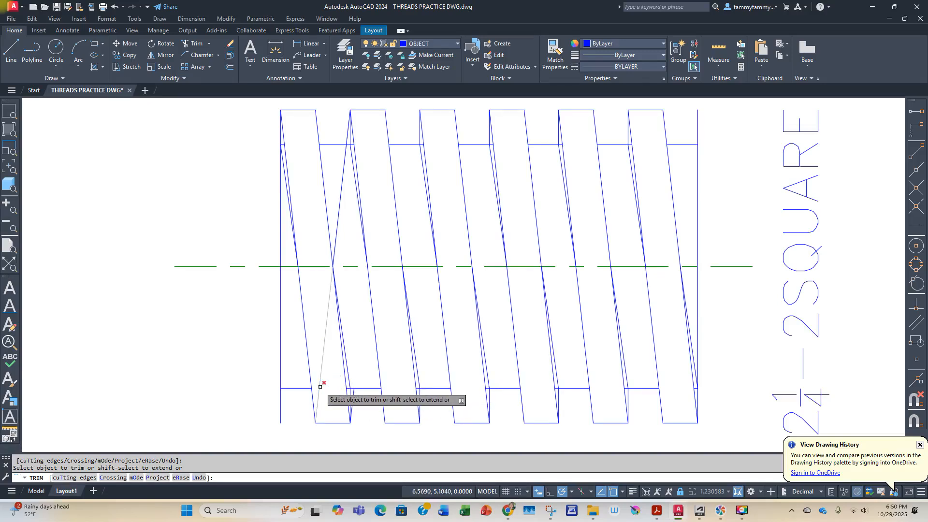
click(339, 207)
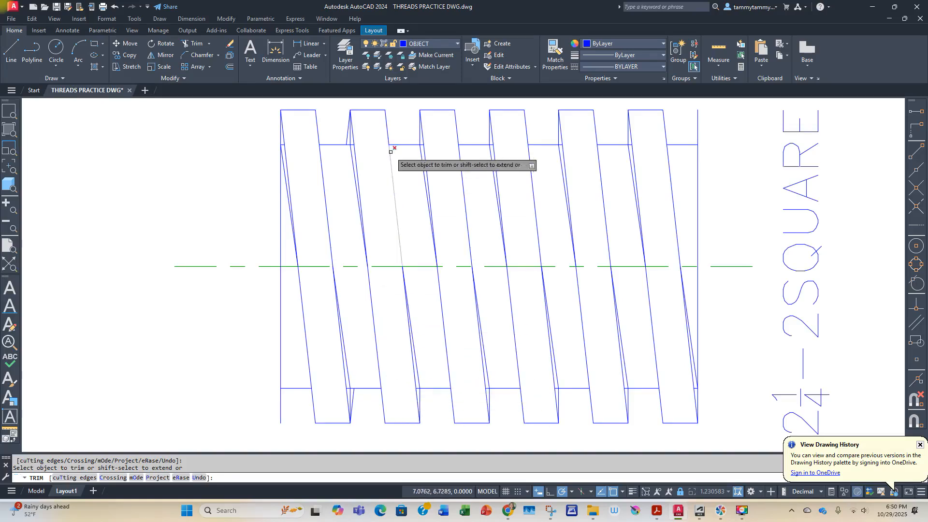
Trim the vertical segments and small root line pieces beside the new flank segments at the second top crest and first bottom crest
scroll(347, 150, up, 3)
click(350, 151)
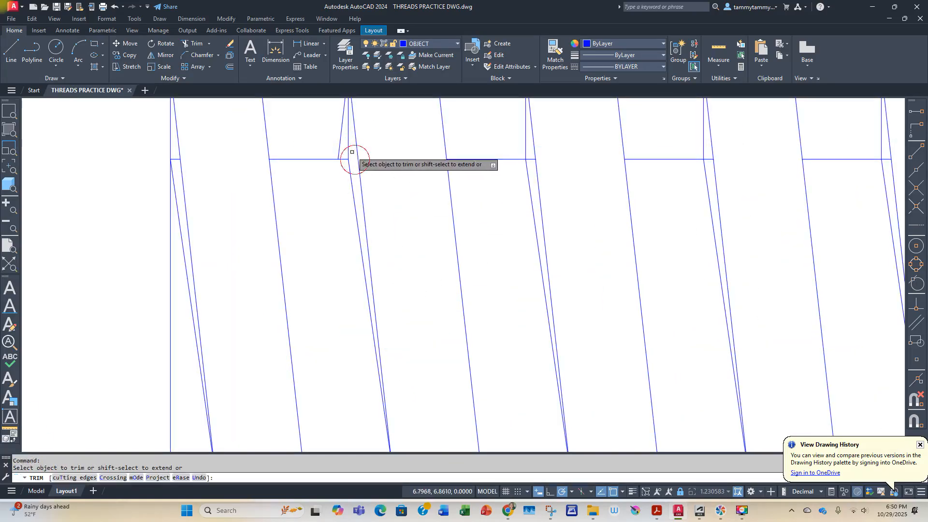
scroll(368, 193, down, 4)
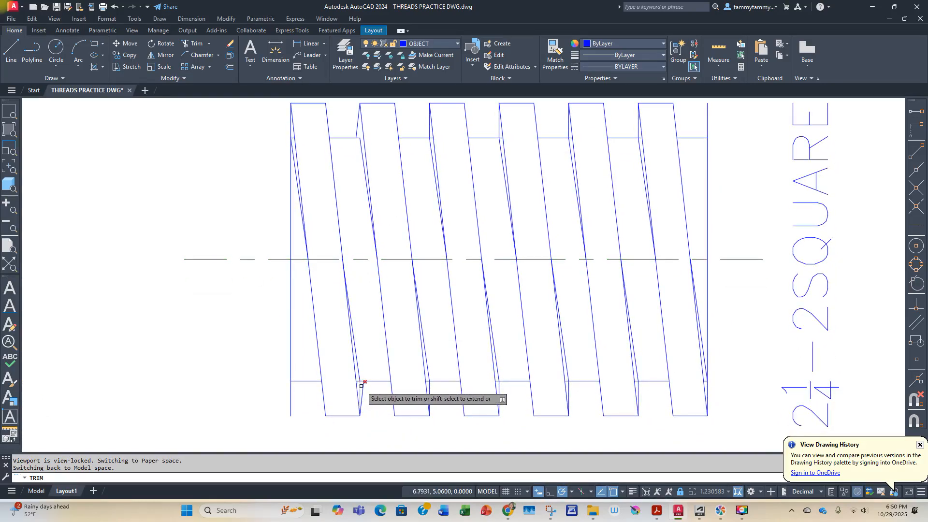
scroll(362, 385, up, 3)
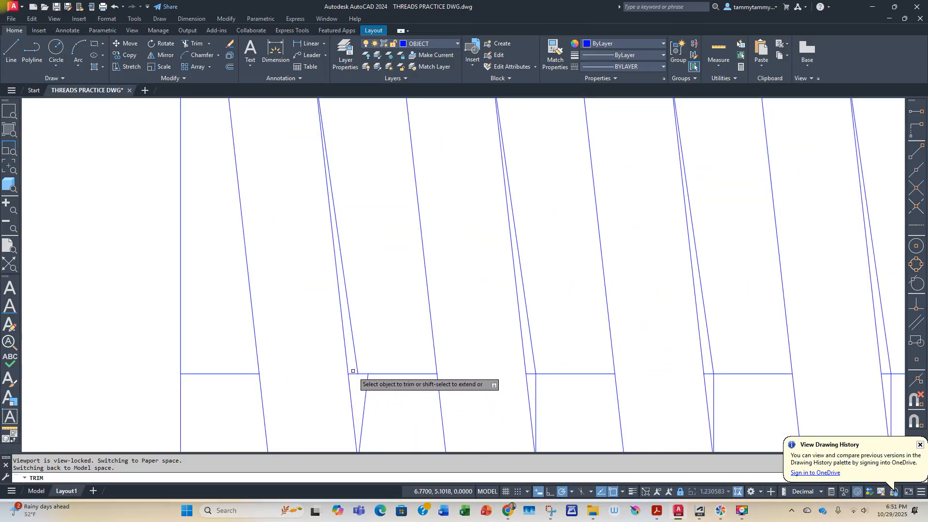
scroll(360, 374, down, 3)
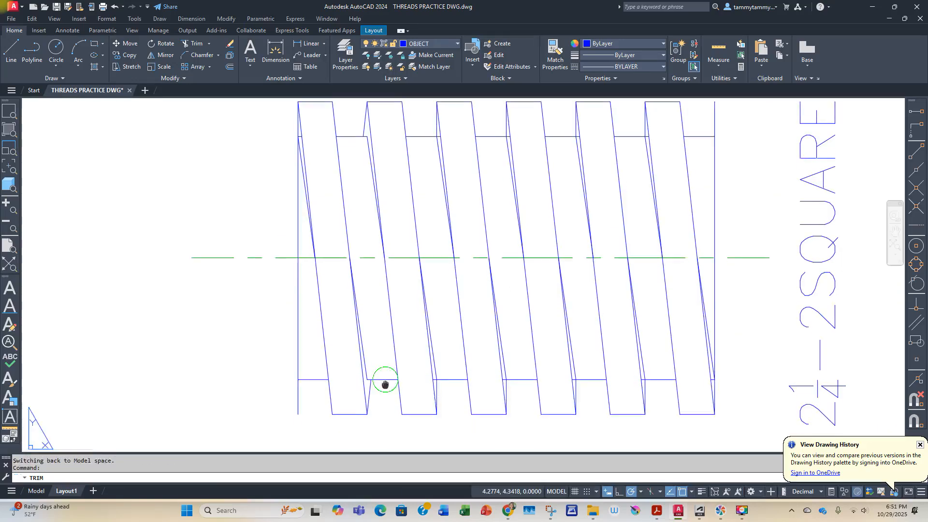
middle_drag(385, 384, 386, 396)
key(Escape)
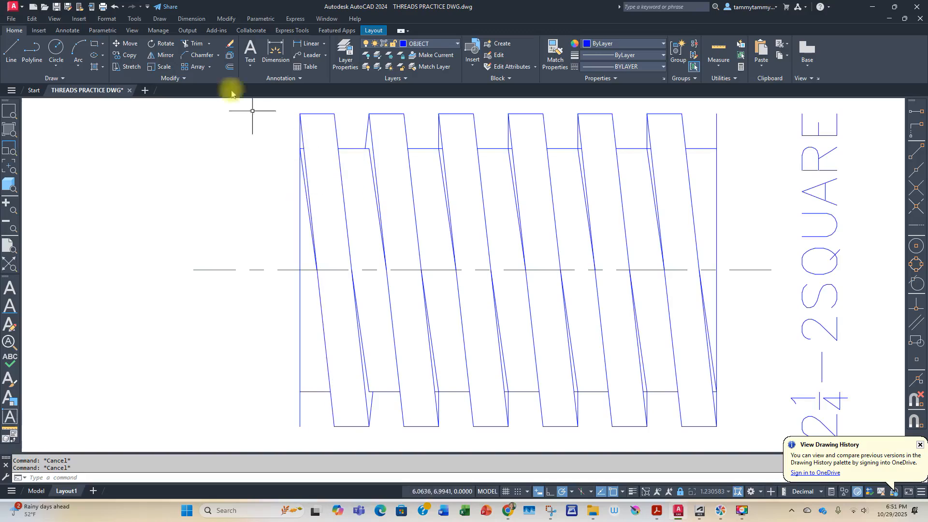
Copy the upper short flank segment from the second top crest's left corner to the next four crests' left corners and the thread's right end
click(129, 56)
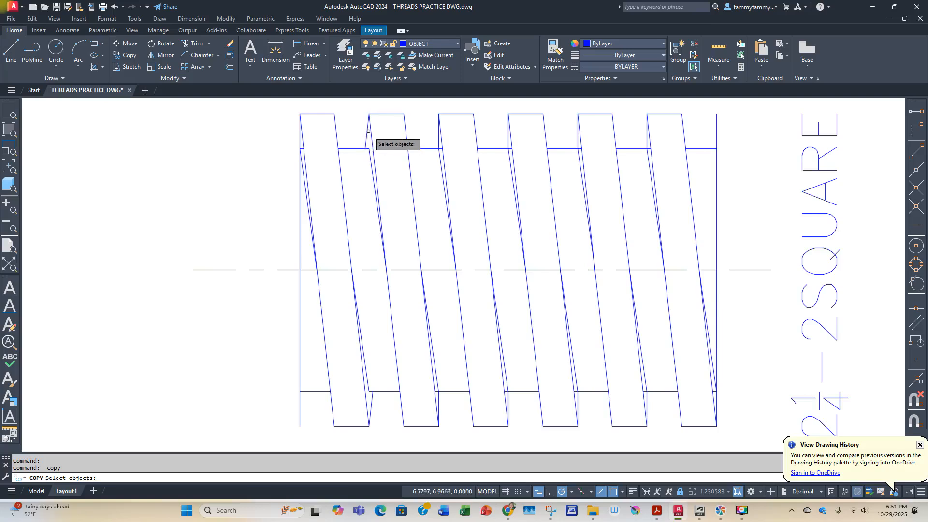
key(Return)
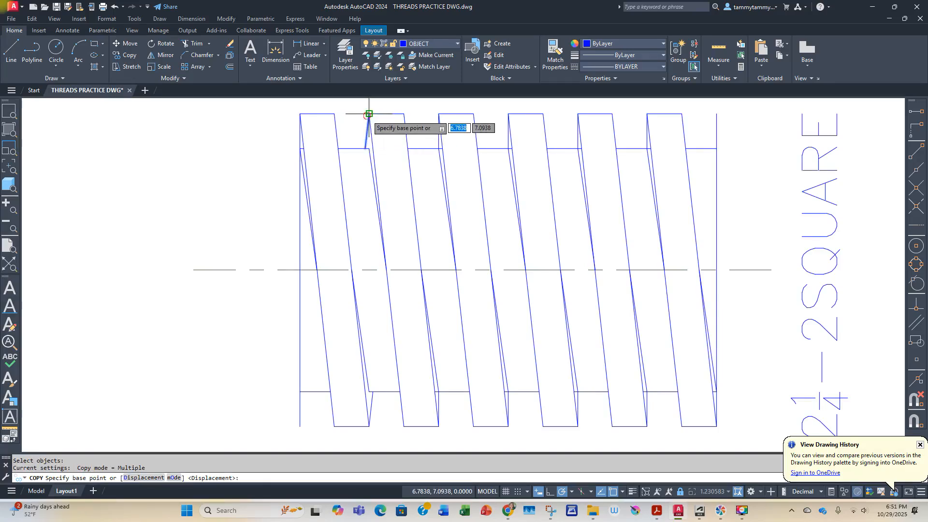
click(369, 114)
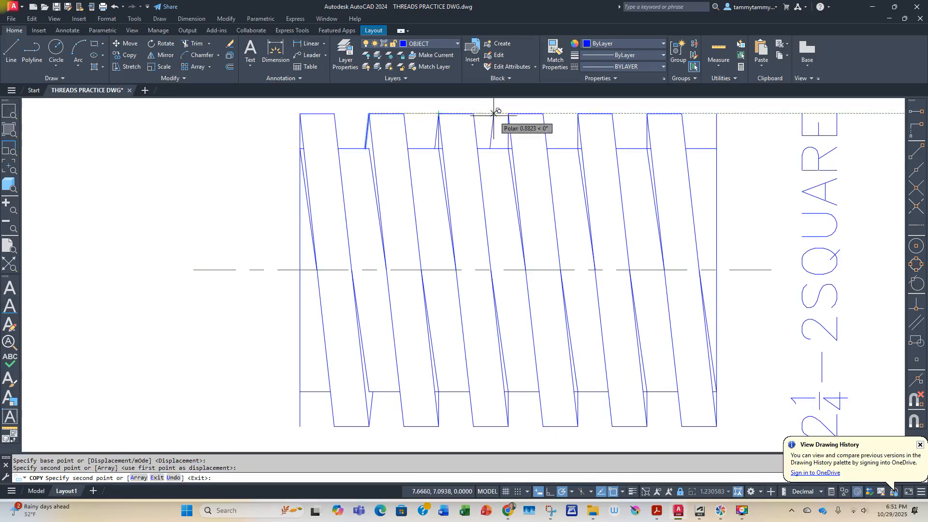
click(508, 113)
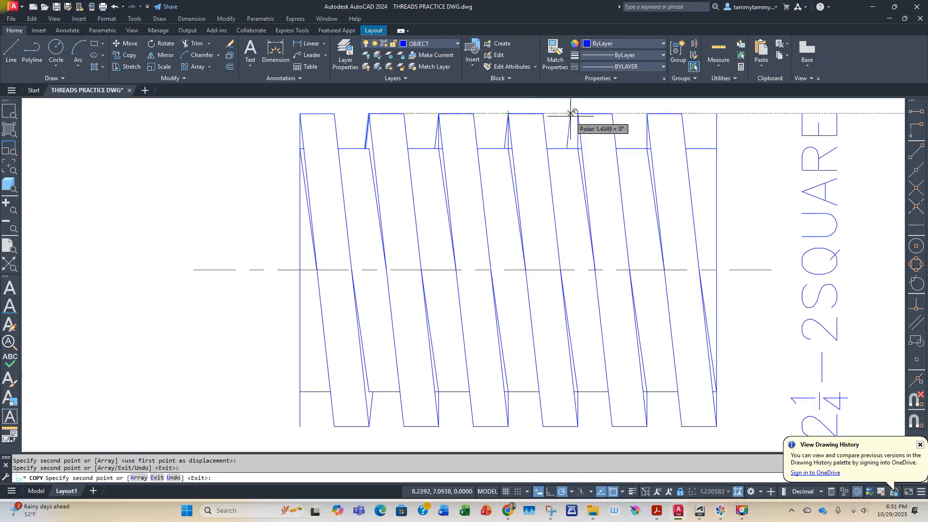
click(647, 114)
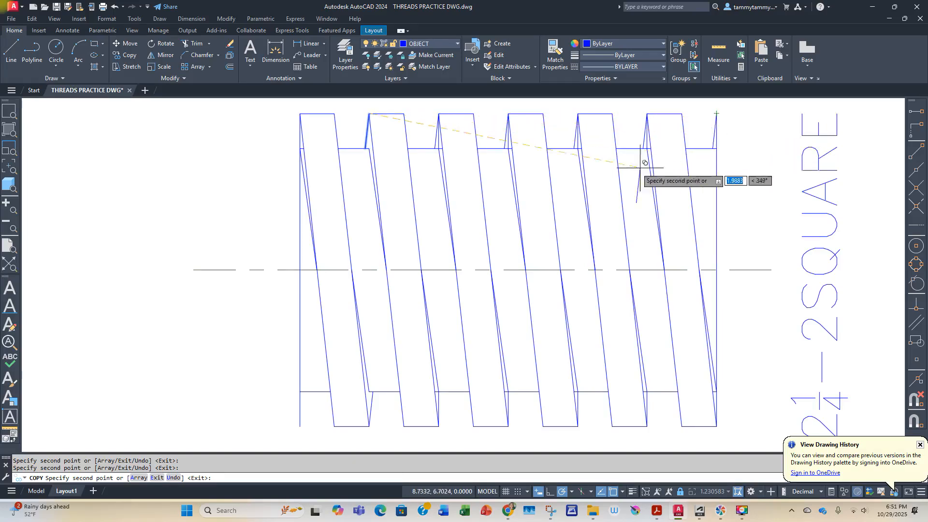
key(Return)
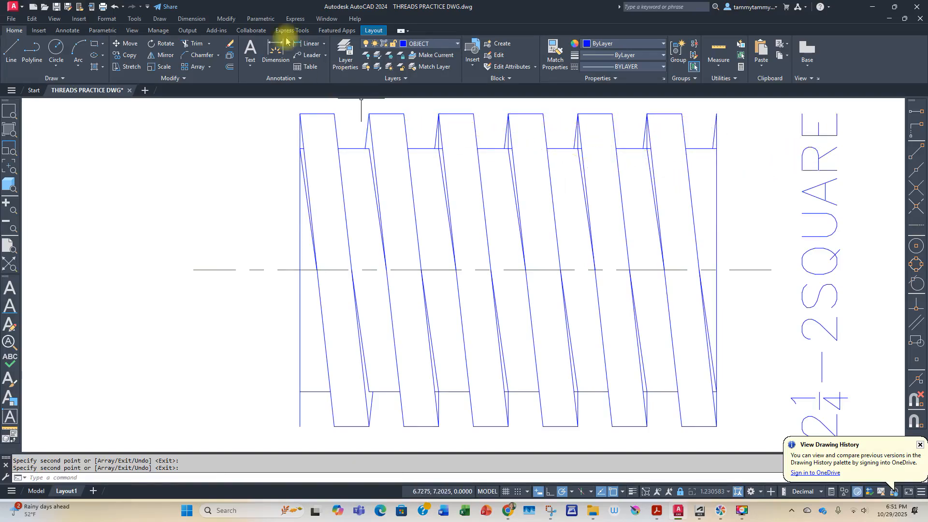
Copy the lower short flank segment from the first bottom crest's right corner to the right corners of the second through fifth bottom crests
click(123, 55)
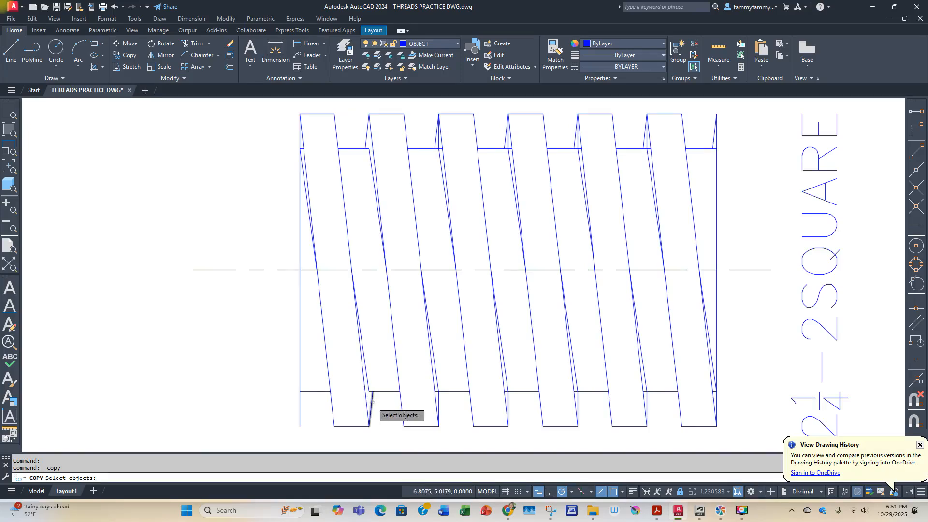
key(Return)
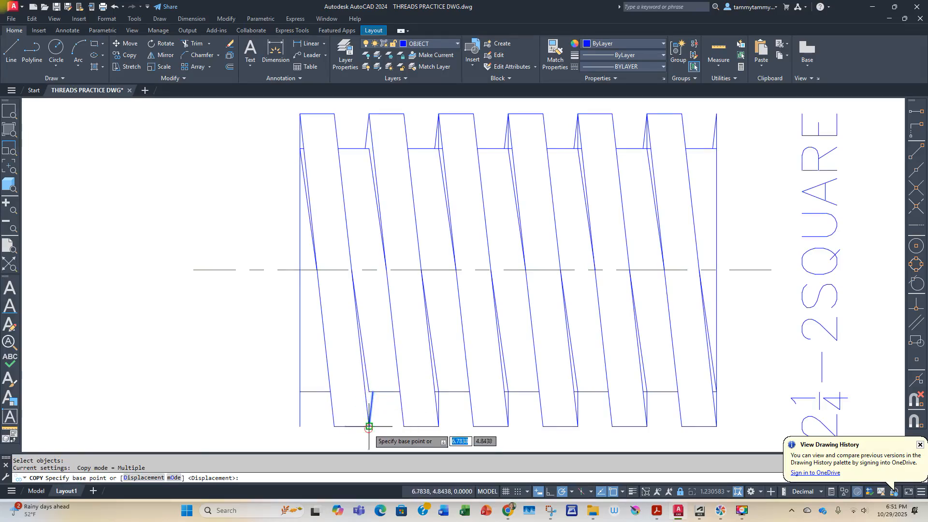
click(370, 426)
click(438, 426)
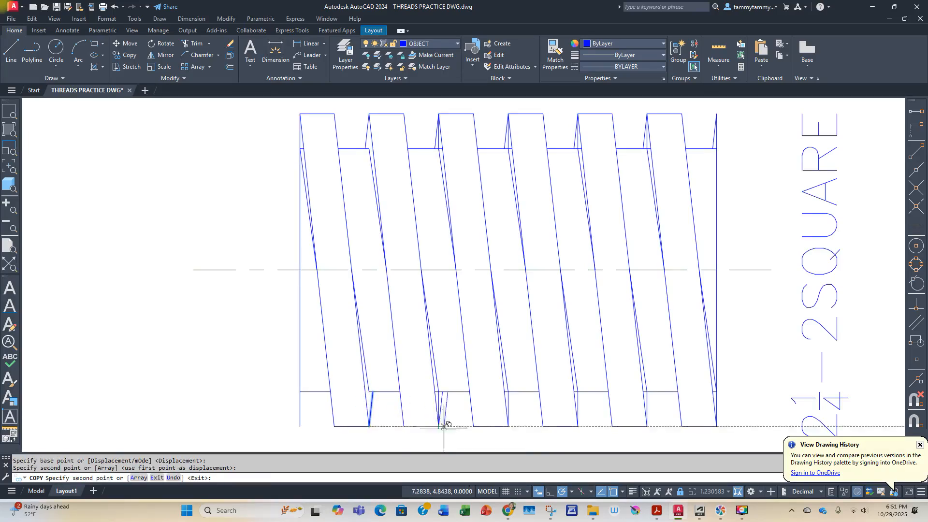
click(508, 426)
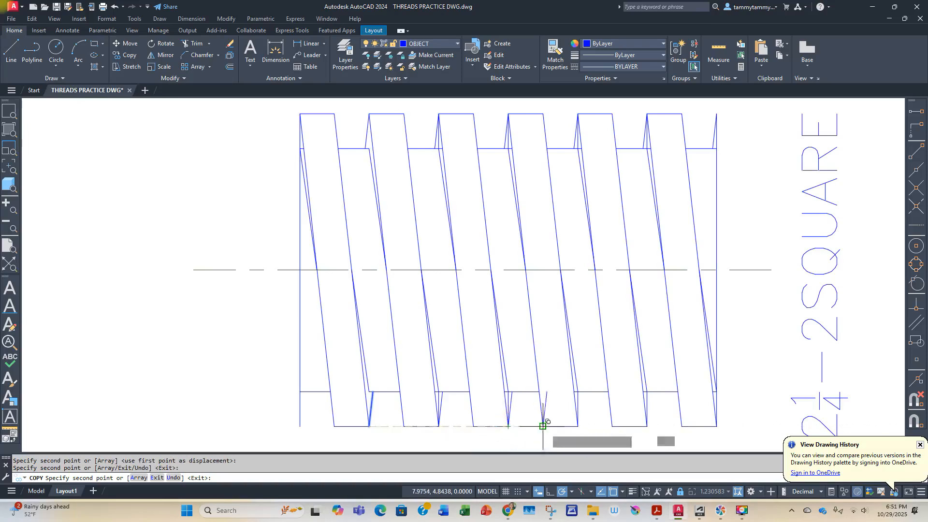
click(578, 426)
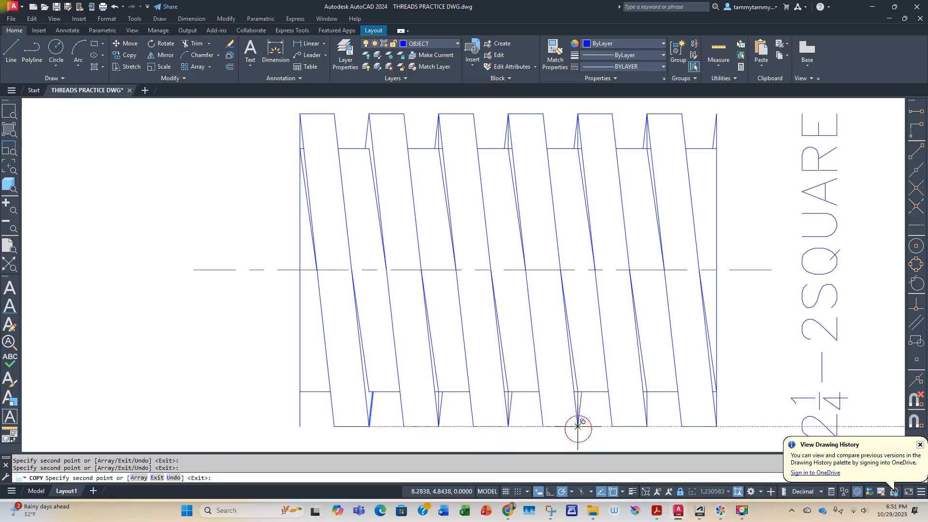
click(647, 426)
key(Return)
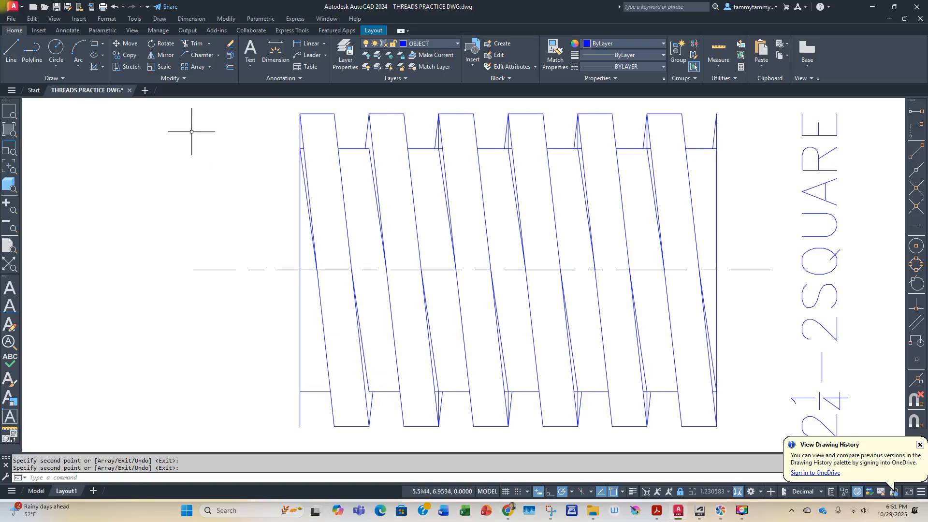
Copy the lower short flank segment from the first bottom crest's right corner to the lower end of the thread's left end line
click(127, 54)
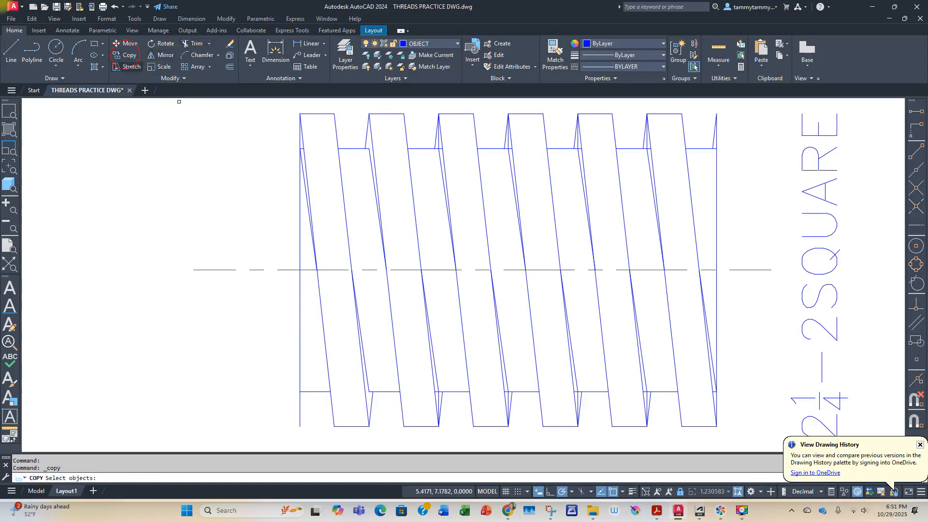
click(371, 400)
key(Return)
click(369, 426)
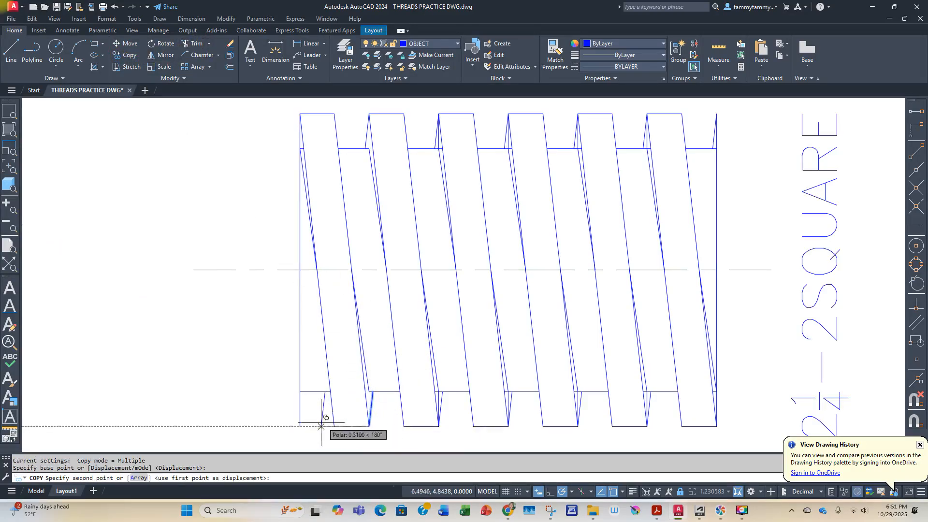
click(300, 426)
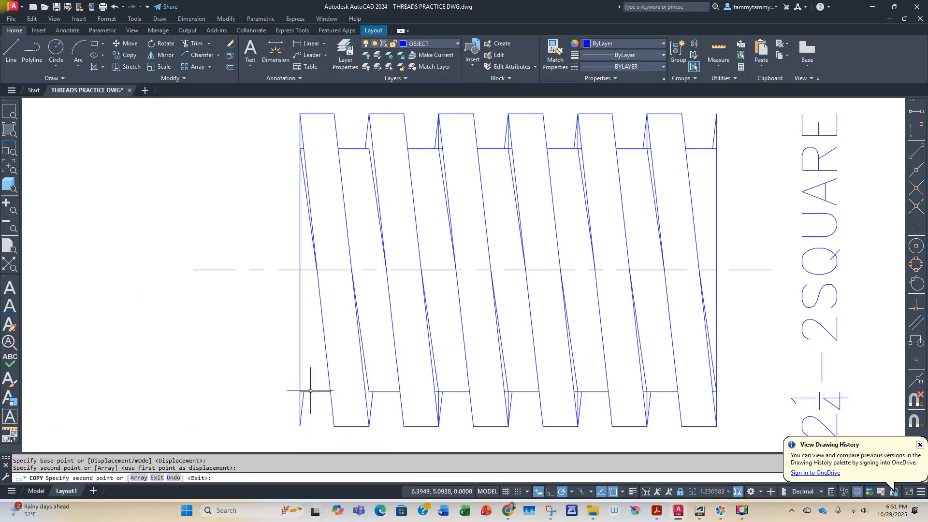
key(Return)
Trim the vertical segments and small root line pieces beside the flank segments at the third and fourth top crests
click(193, 43)
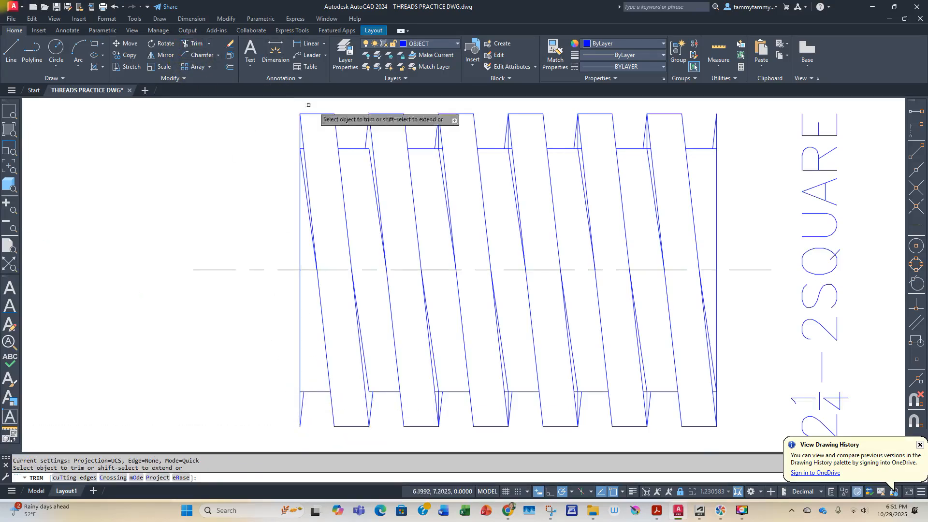
scroll(438, 150, up, 4)
click(460, 151)
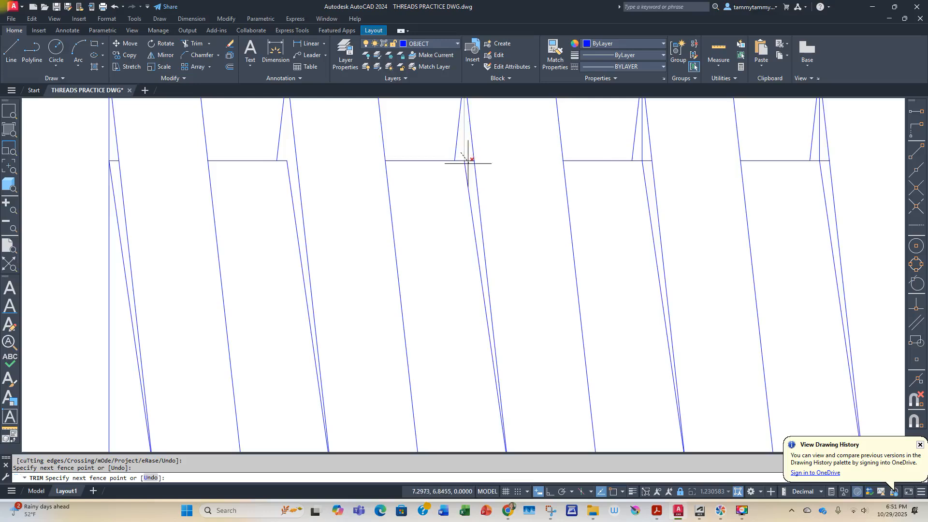
click(468, 163)
middle_drag(556, 171, 321, 281)
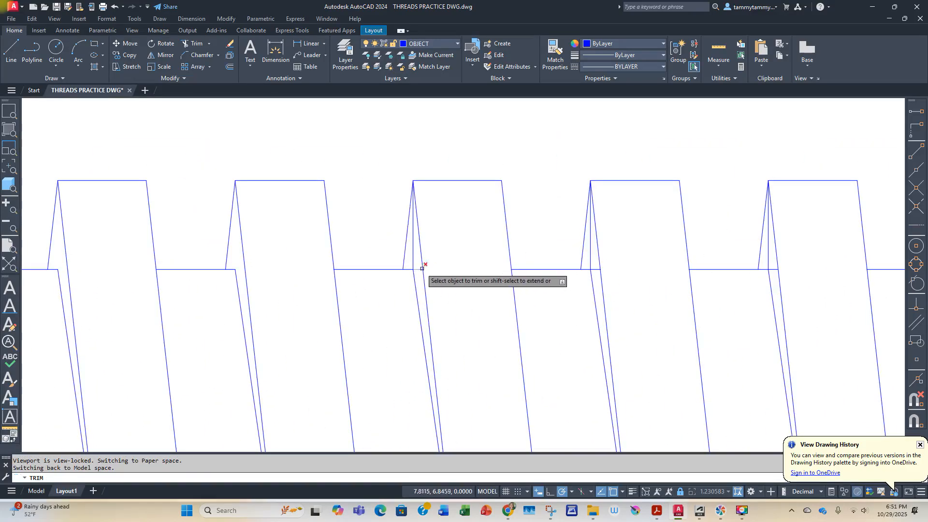
scroll(419, 267, up, 2)
click(418, 278)
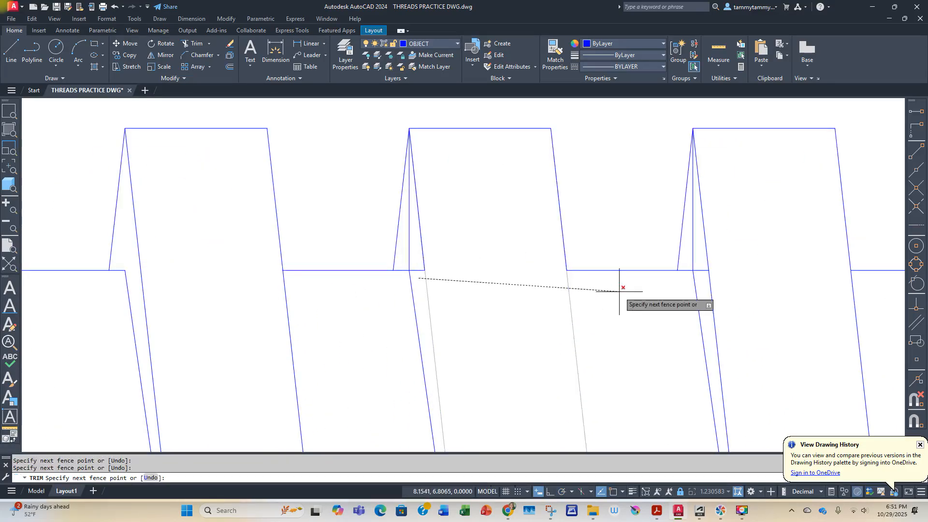
click(402, 247)
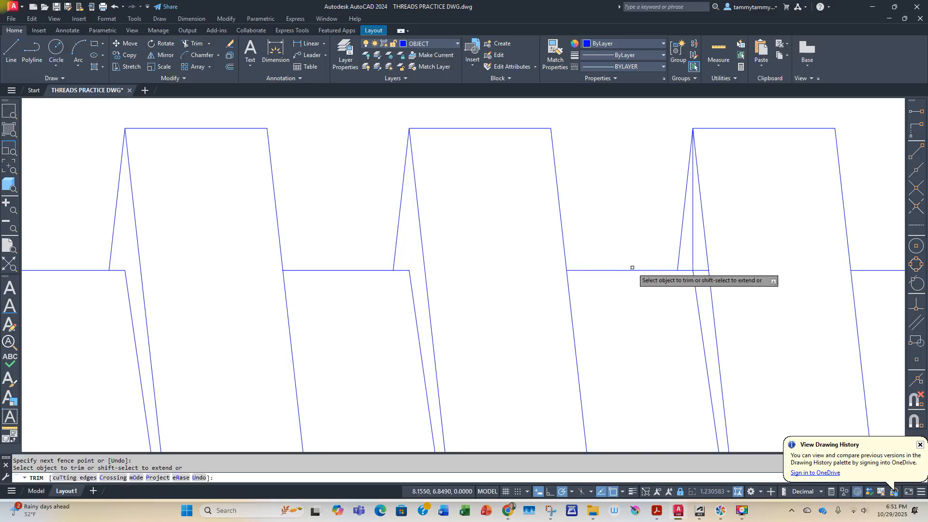
Trim the vertical segments and small root line pieces beside the flank segments at the fifth and sixth top crests
click(701, 272)
click(688, 258)
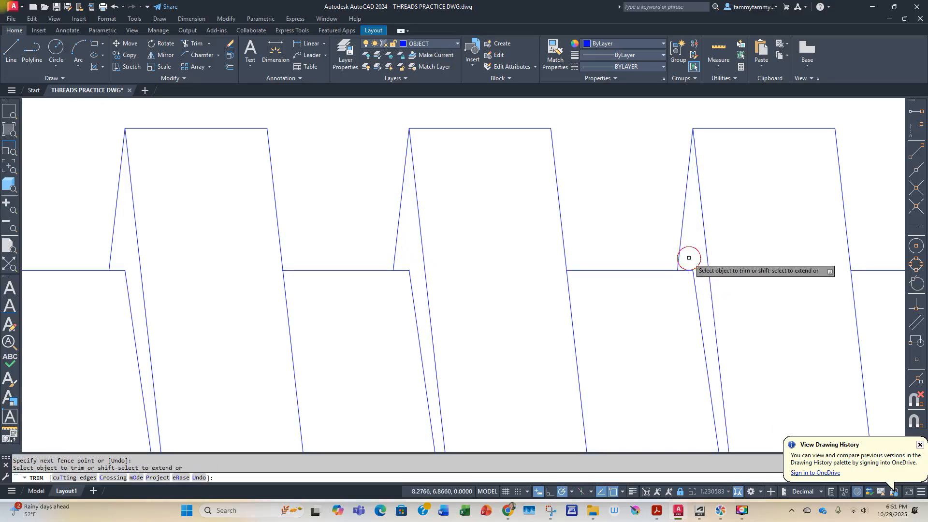
scroll(758, 295, down, 4)
middle_drag(758, 295, 532, 292)
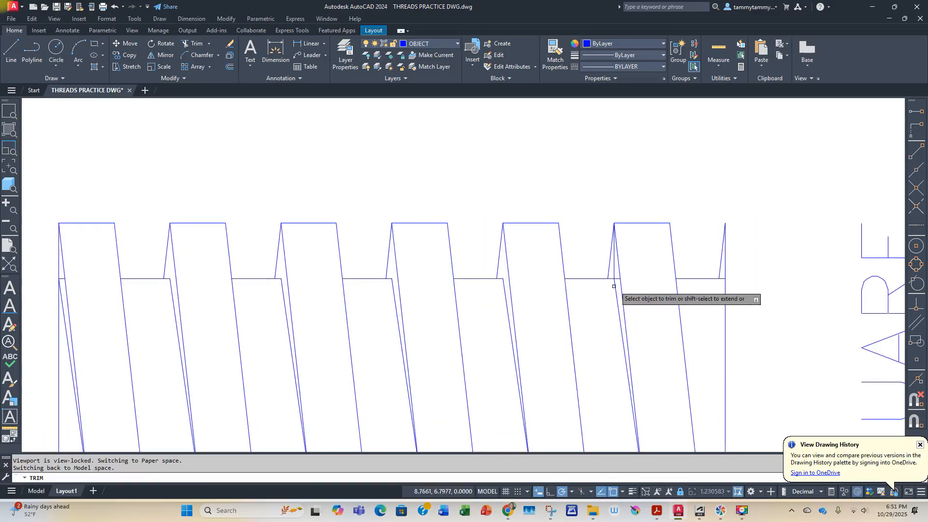
scroll(615, 293, up, 4)
click(600, 263)
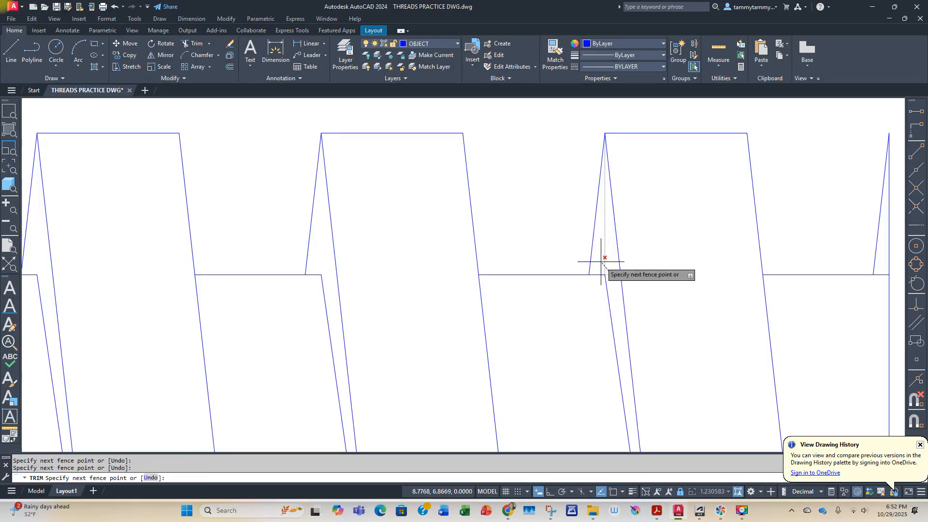
key(Return)
Trim the small lower root line piece at the thread's right end, plus the vertical segment and root piece at the fifth bottom crest's right corner
scroll(619, 268, down, 2)
middle_drag(671, 329, 700, 256)
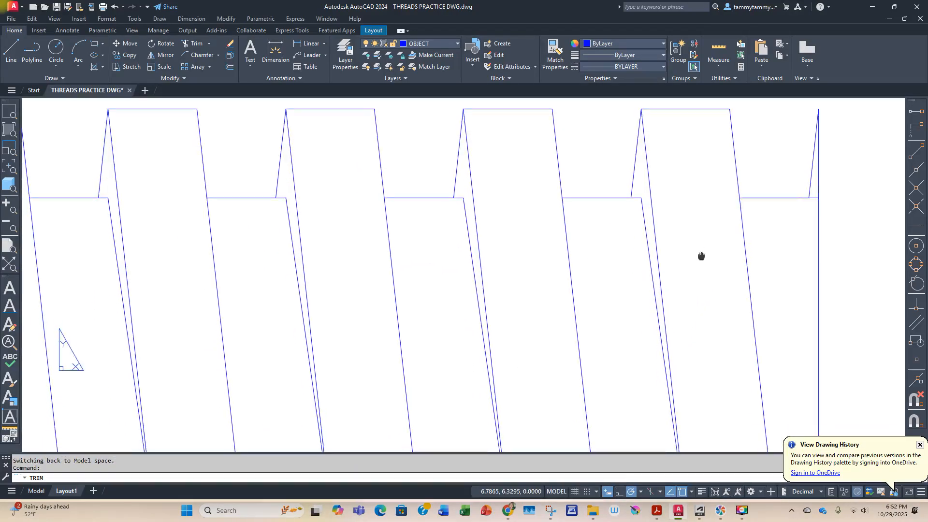
scroll(630, 317, down, 2)
middle_drag(621, 315, 667, 214)
middle_drag(658, 328, 659, 172)
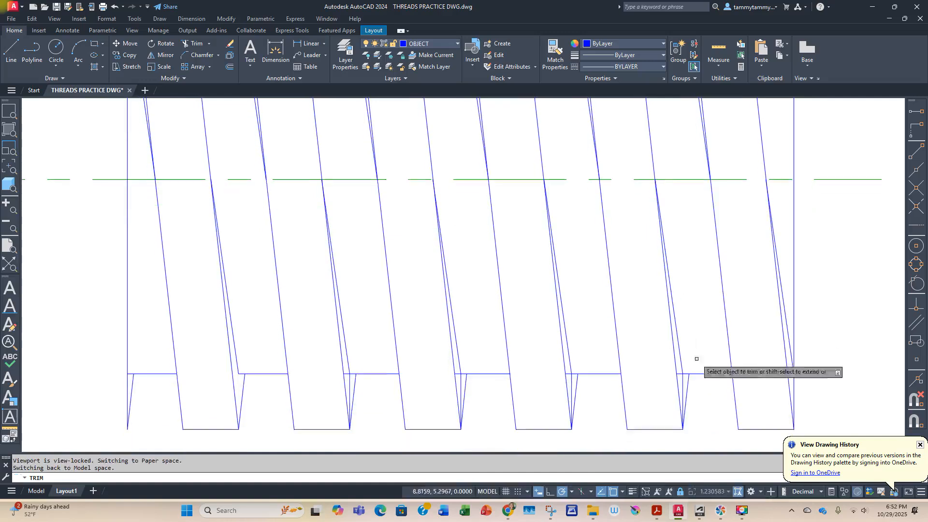
middle_drag(695, 372, 613, 292)
scroll(615, 293, up, 4)
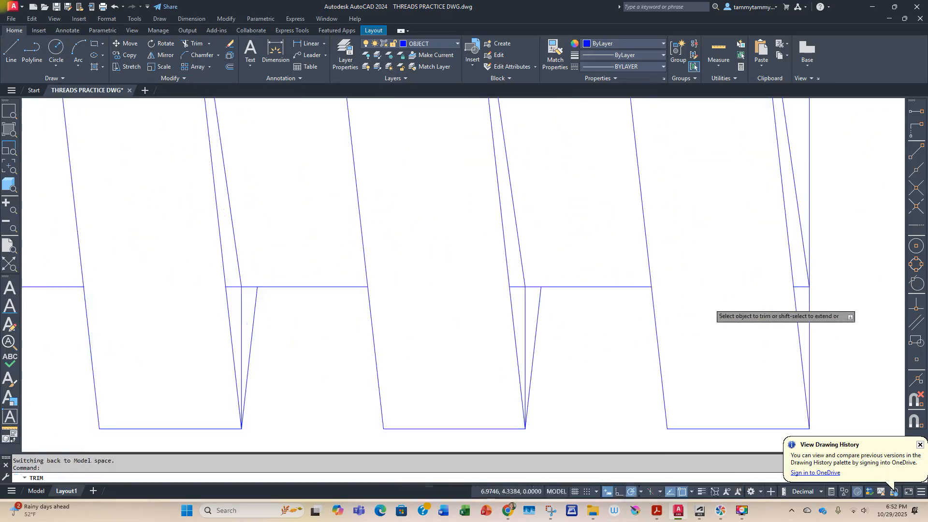
click(796, 289)
key(Return)
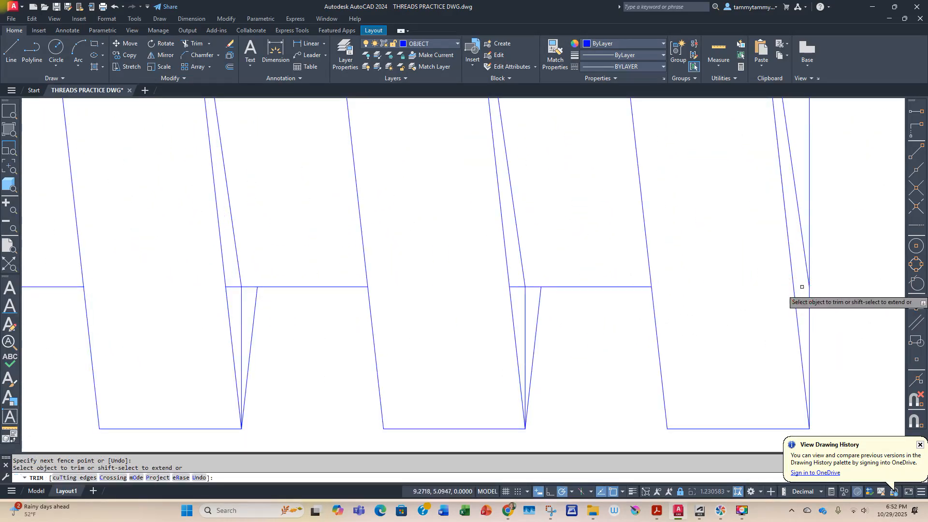
click(533, 298)
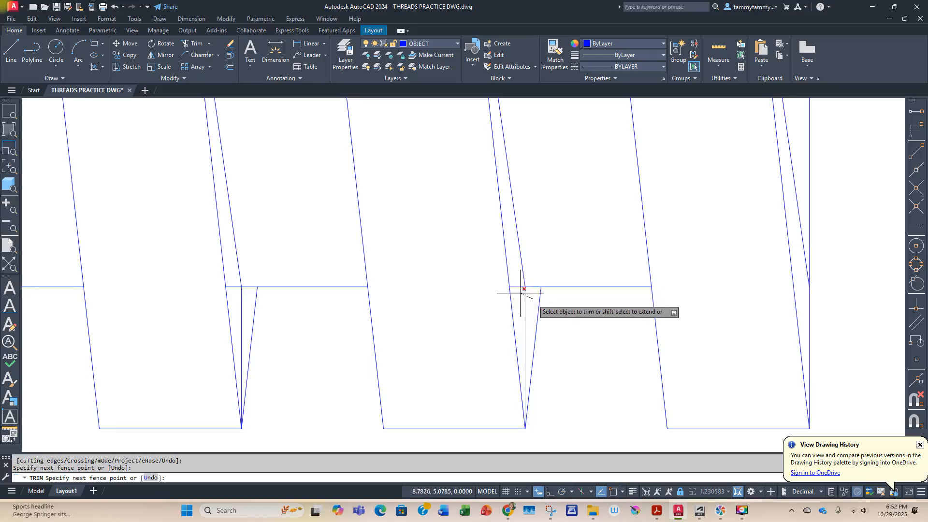
click(514, 280)
key(Return)
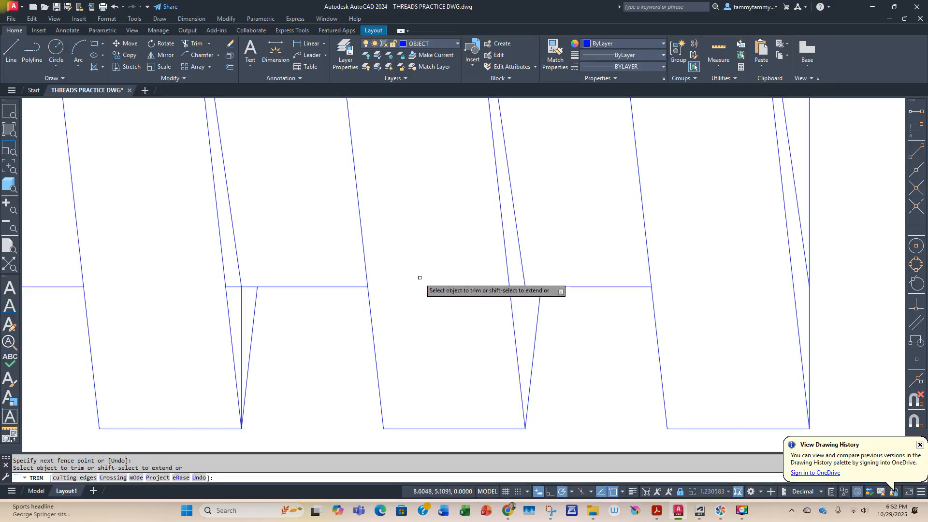
Trim the vertical segments and small root line pieces at the right corners of the fourth and third bottom crests
scroll(425, 280, down, 2)
mouse_move(436, 285)
middle_down()
mouse_move(613, 314)
mouse_move(567, 331)
middle_up()
scroll(556, 324, up, 3)
click(539, 300)
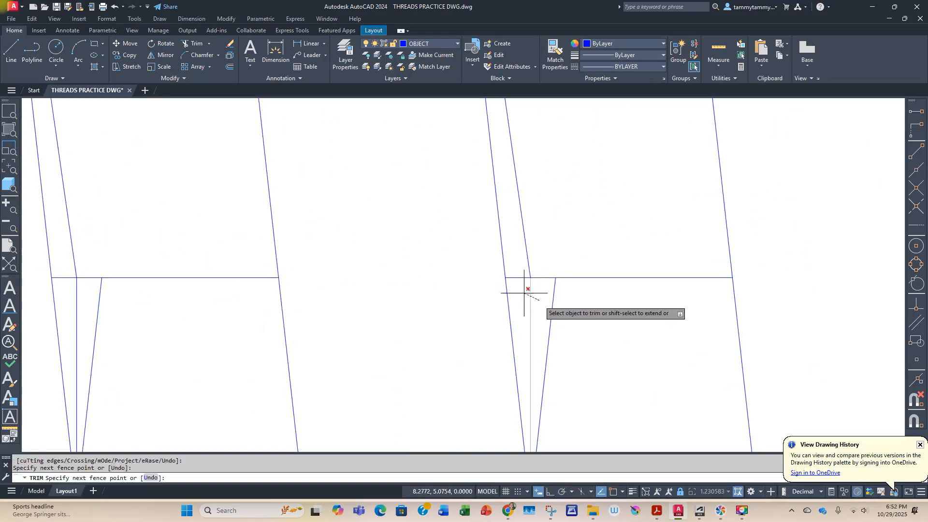
click(520, 268)
right_click(520, 290)
middle_drag(518, 303, 840, 304)
click(408, 291)
click(391, 273)
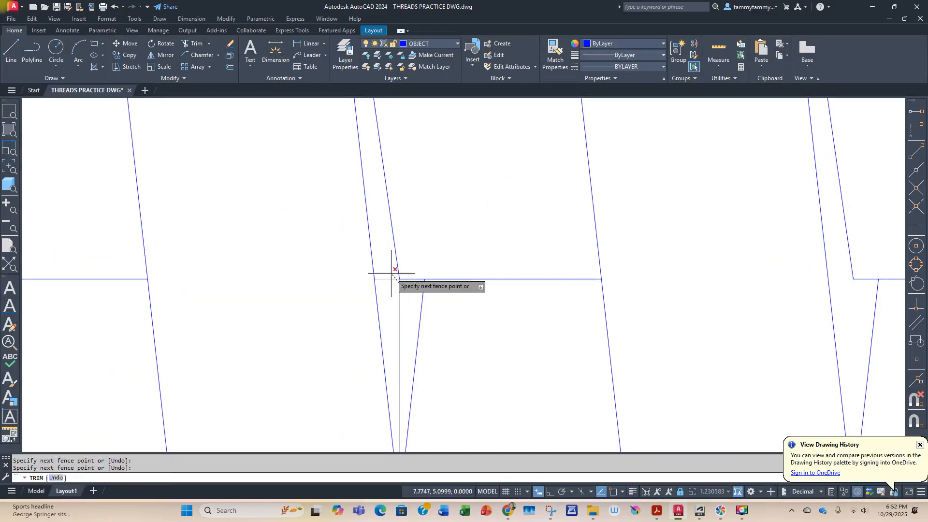
Trim the vertical segment and small root line piece at the second bottom crest's right corner and end the Trim command
scroll(414, 305, down, 2)
scroll(485, 305, down, 1)
middle_drag(498, 313, 664, 378)
scroll(509, 390, up, 3)
click(476, 349)
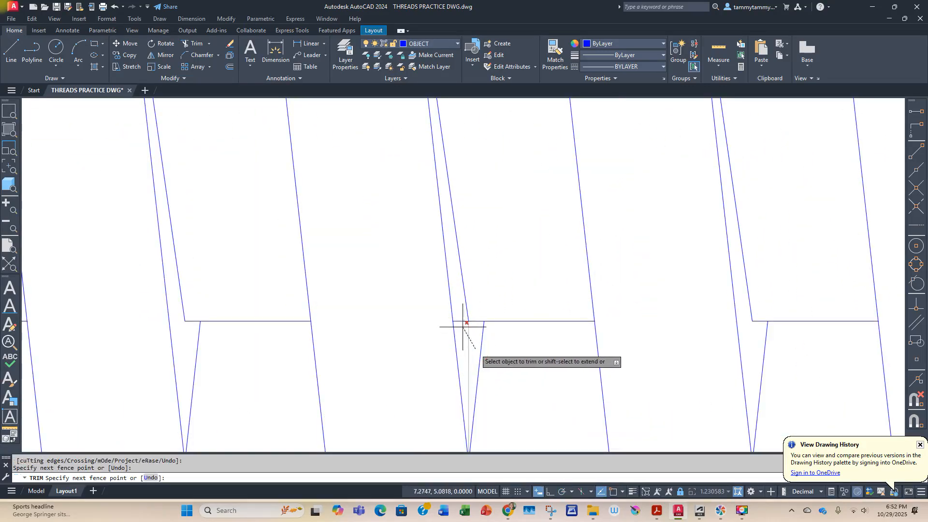
click(460, 315)
scroll(405, 345, down, 2)
middle_drag(384, 341, 477, 352)
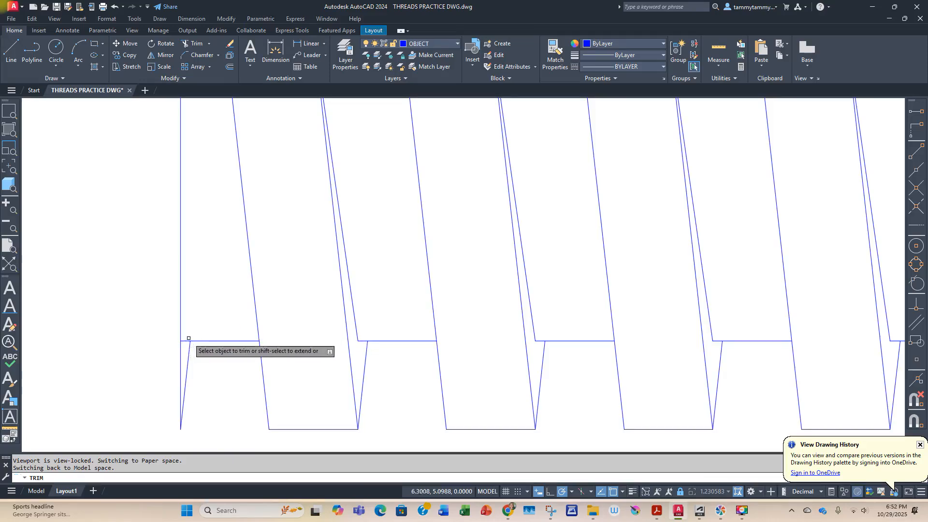
scroll(213, 331, down, 5)
middle_drag(304, 332, 362, 369)
middle_drag(483, 346, 525, 310)
key(Escape)
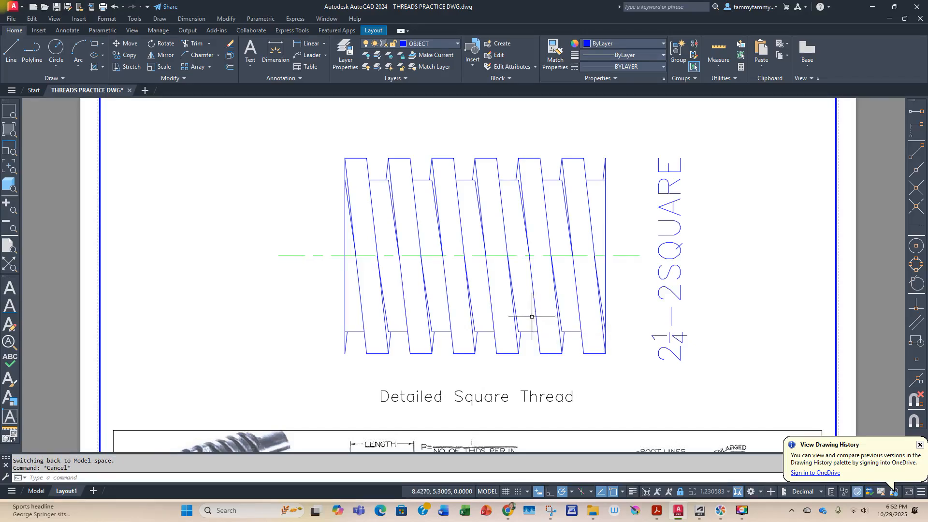
scroll(602, 358, down, 3)
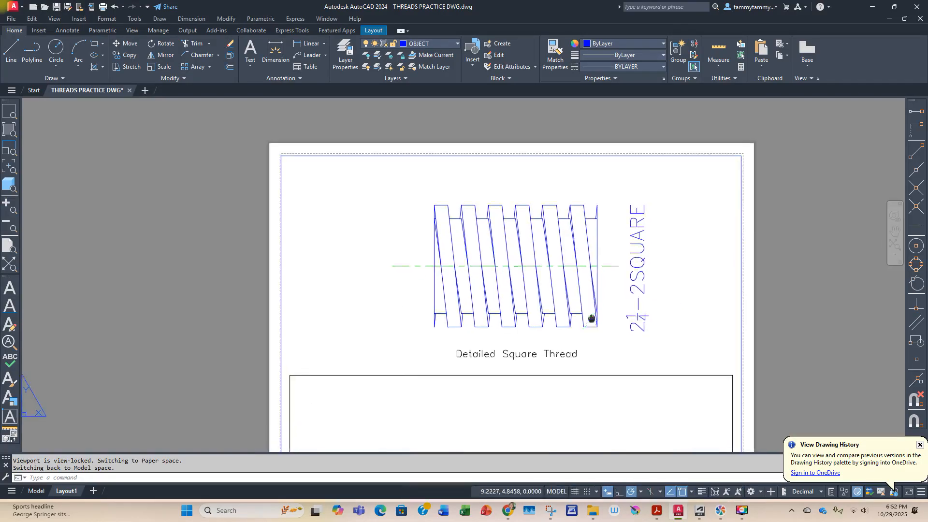